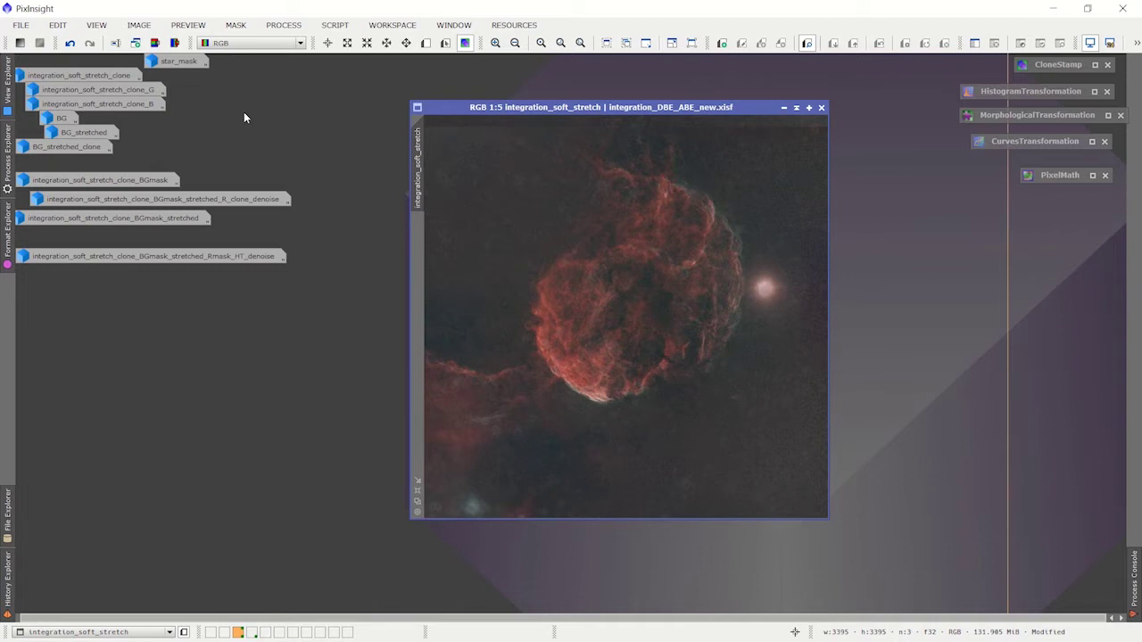
Iconize star_mask and open the clone_G and clone_B grayscale channel windows.
double_click(192, 64)
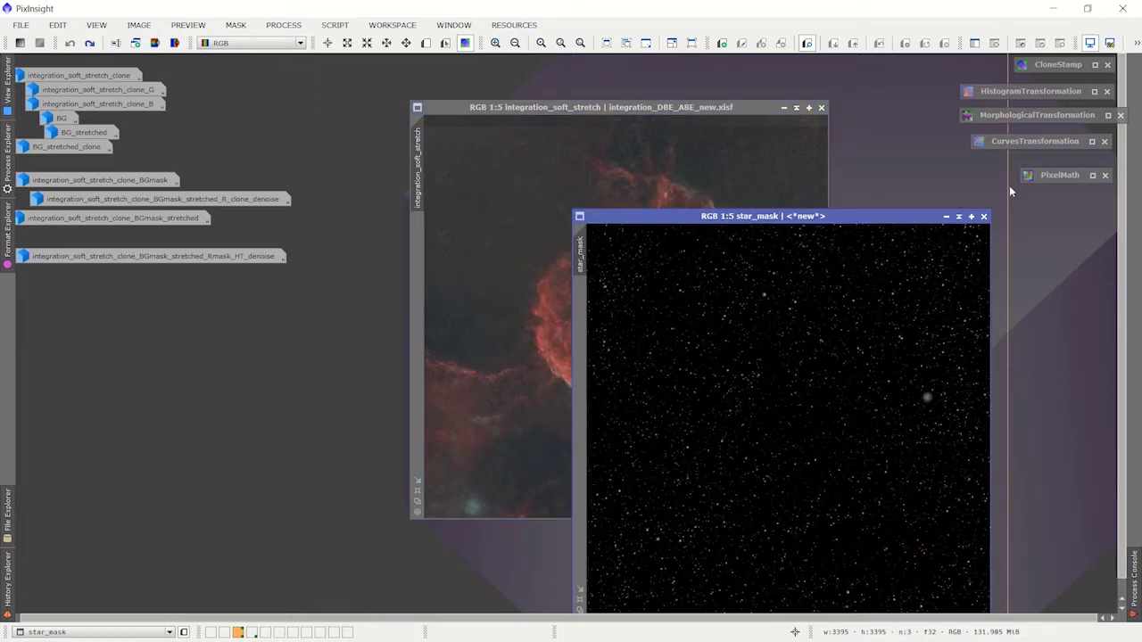
left_click(946, 216)
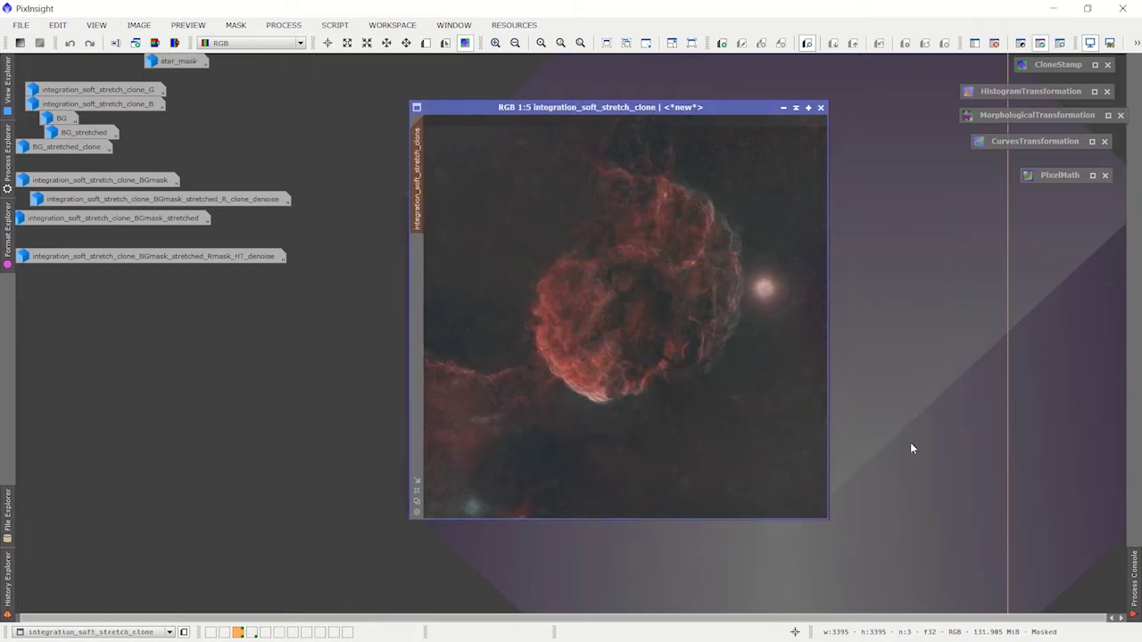
double_click(106, 90)
double_click(107, 104)
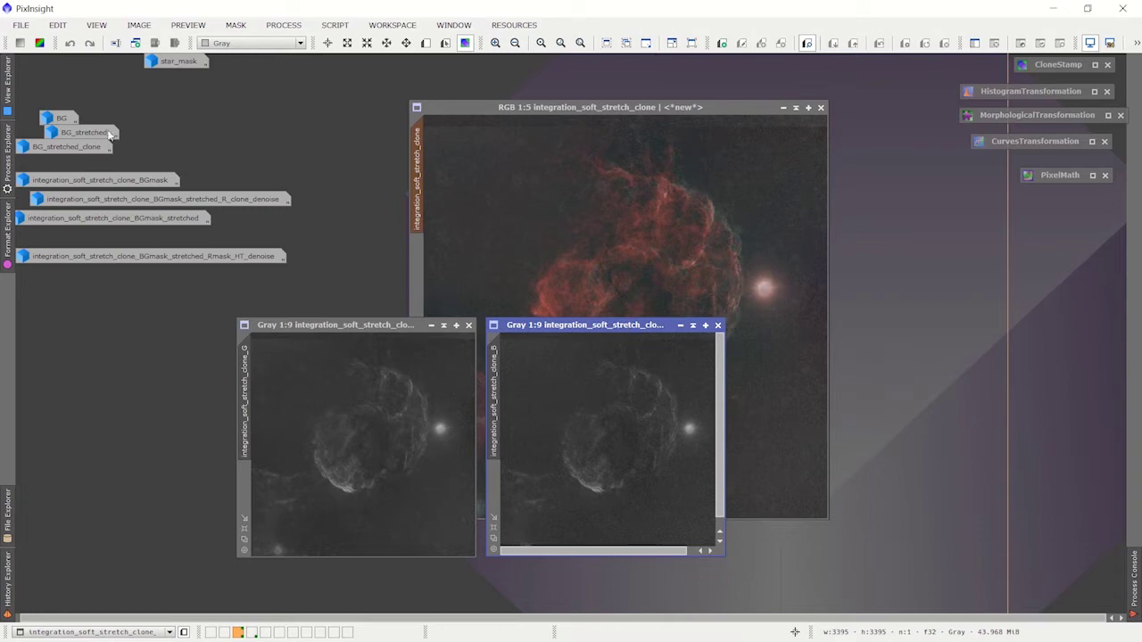
Review the saved star-adding PixelMath expression, then close it.
left_click(1047, 176)
double_click(1048, 177)
left_click_drag(1049, 229, 1064, 210)
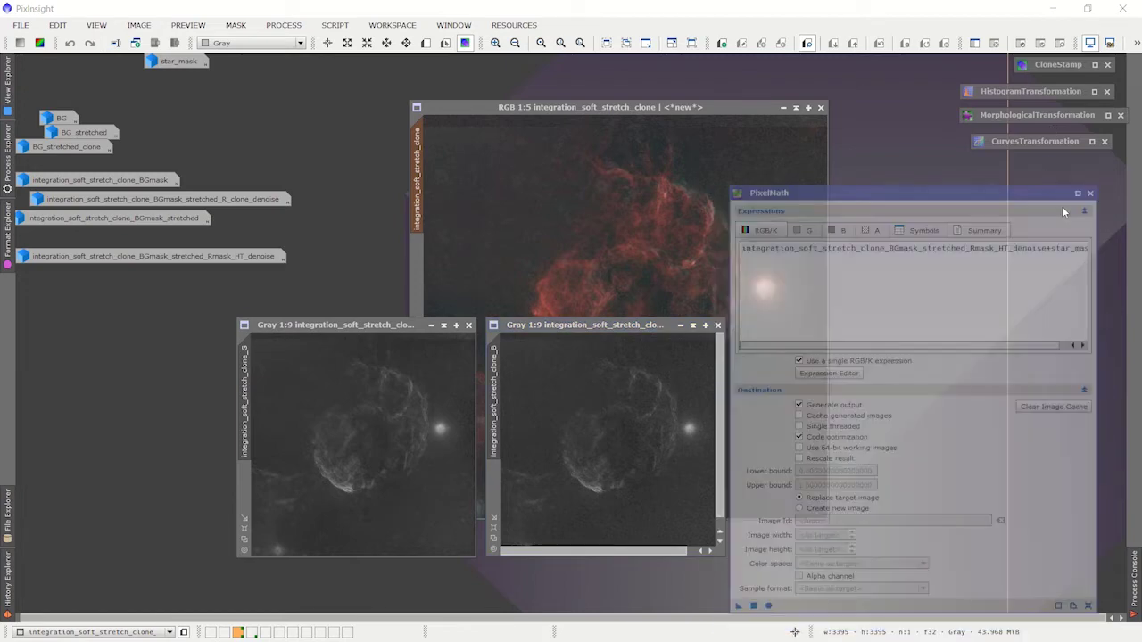
left_click(1089, 193)
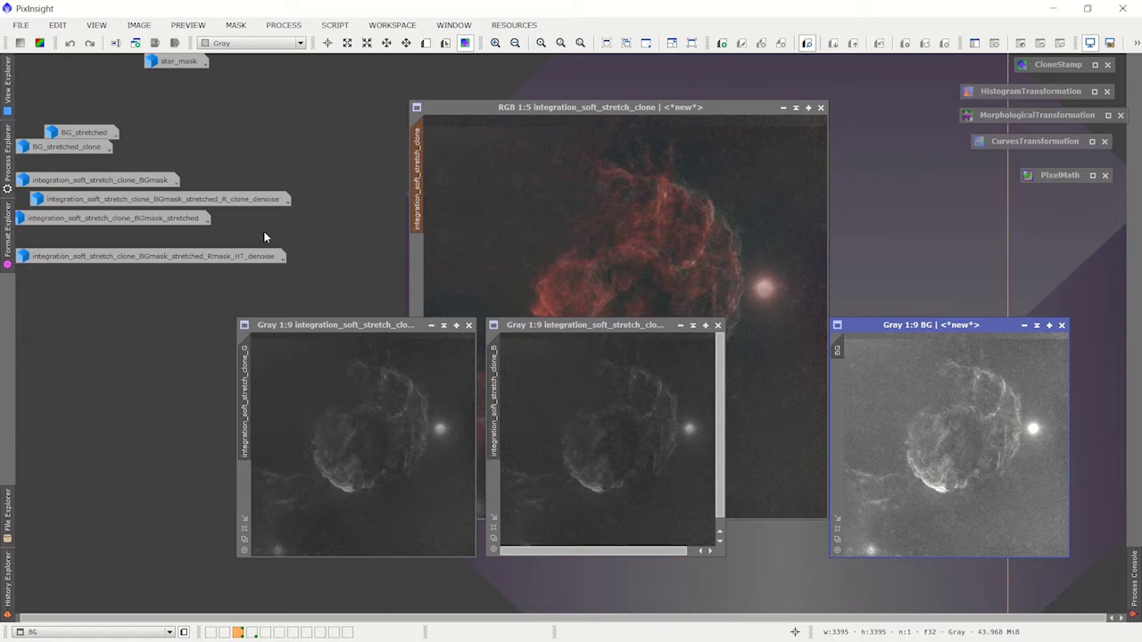
Open the brightened BG_stretched image and the CloneStamp tool.
double_click(91, 135)
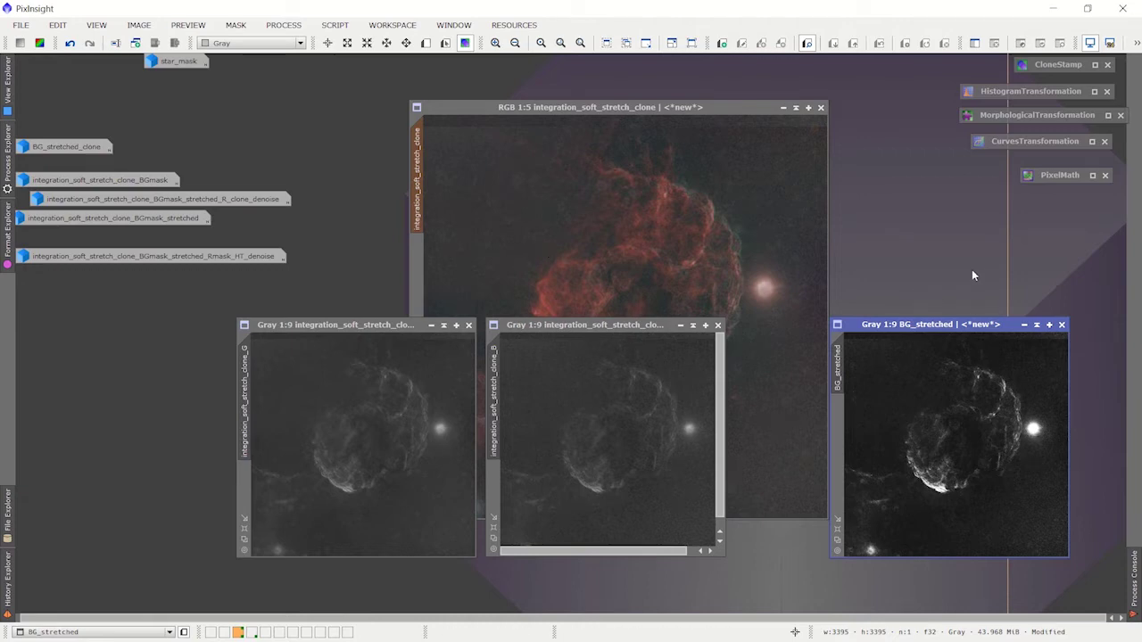
double_click(1054, 66)
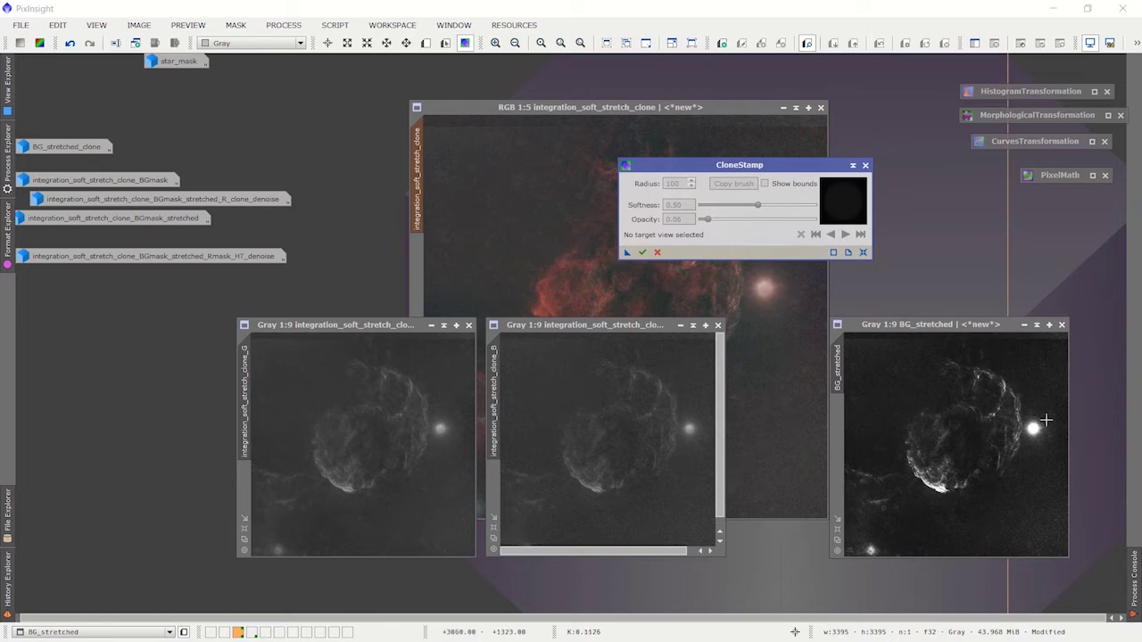
Iconize CloneStamp and restore the BG_stretched_clone image window.
left_click(853, 166)
double_click(47, 147)
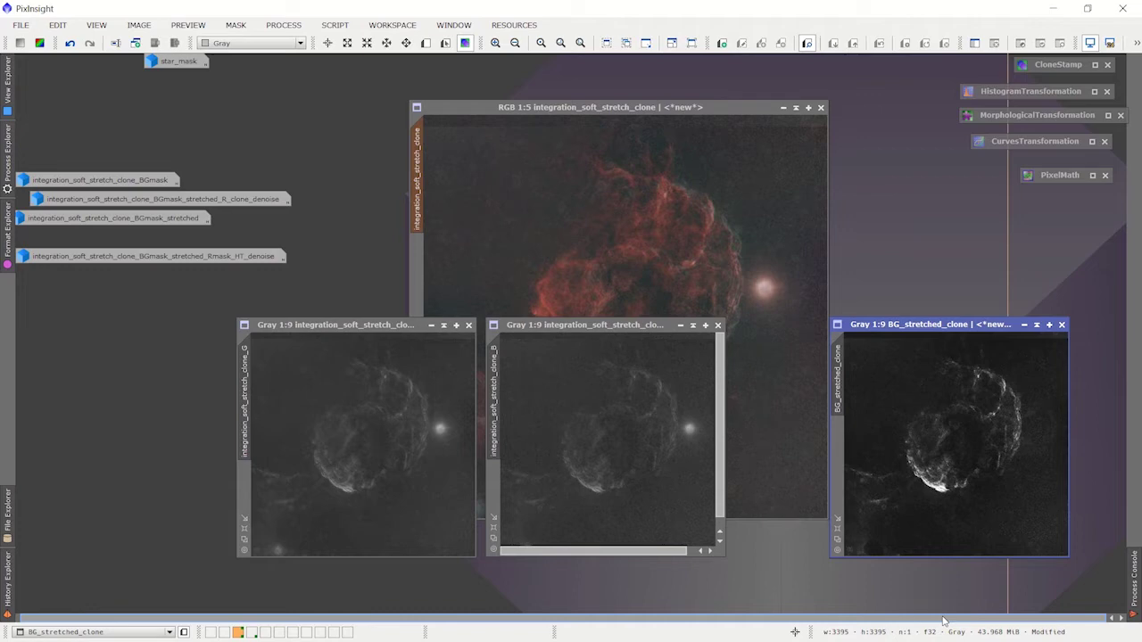
Iconize the G, B and BG_stretched_clone windows after toggling the RGB clone's mask overlay.
left_click(429, 326)
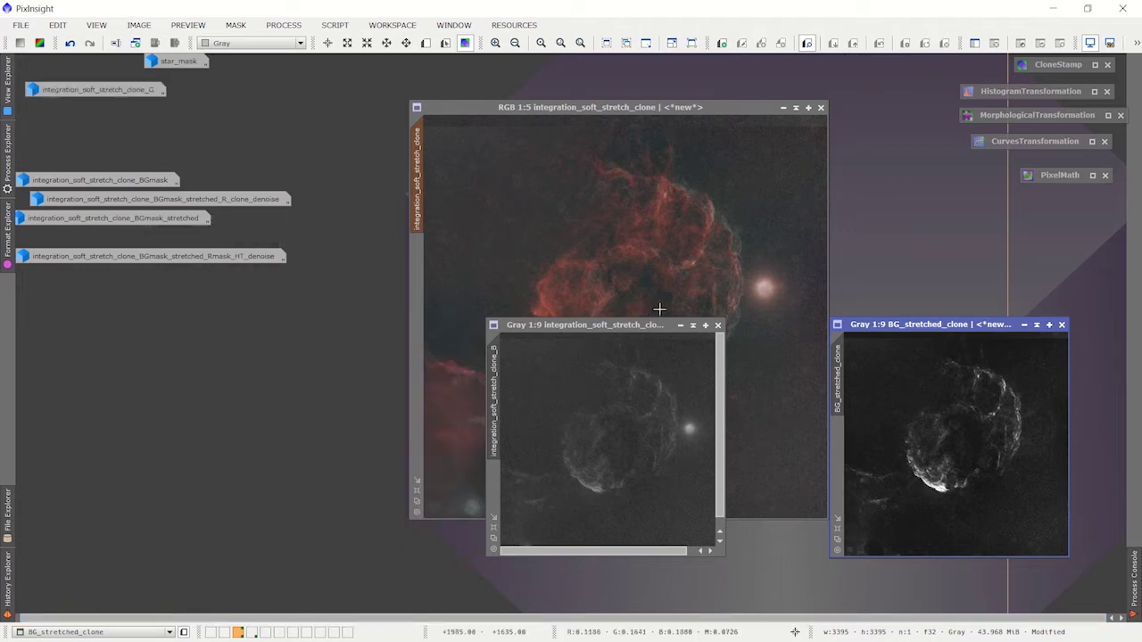
left_click(680, 326)
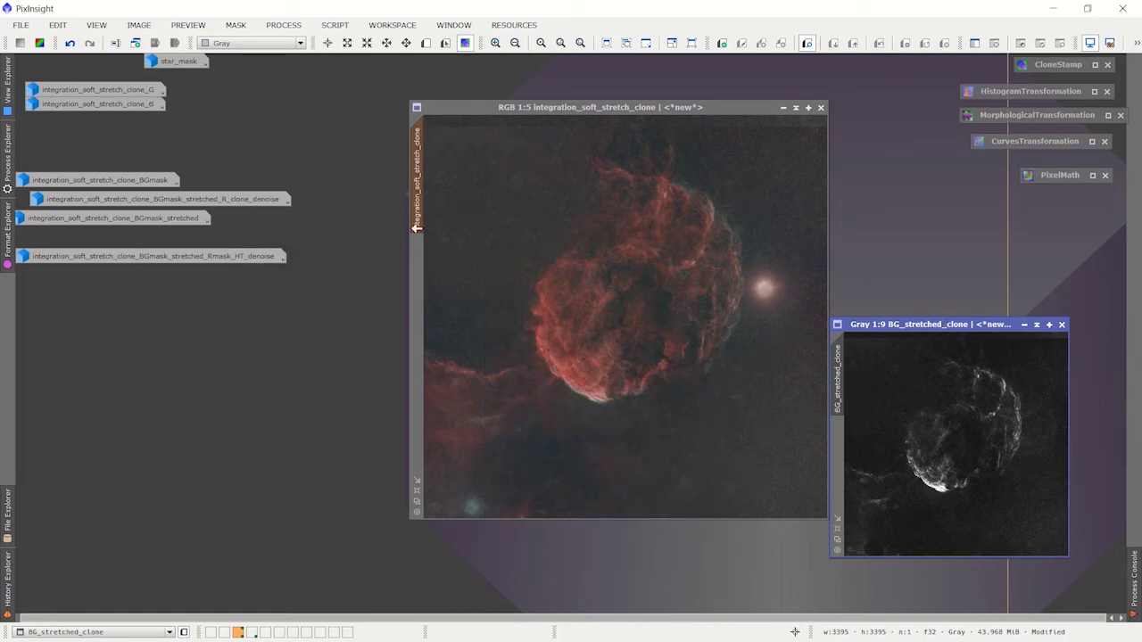
left_click(665, 118)
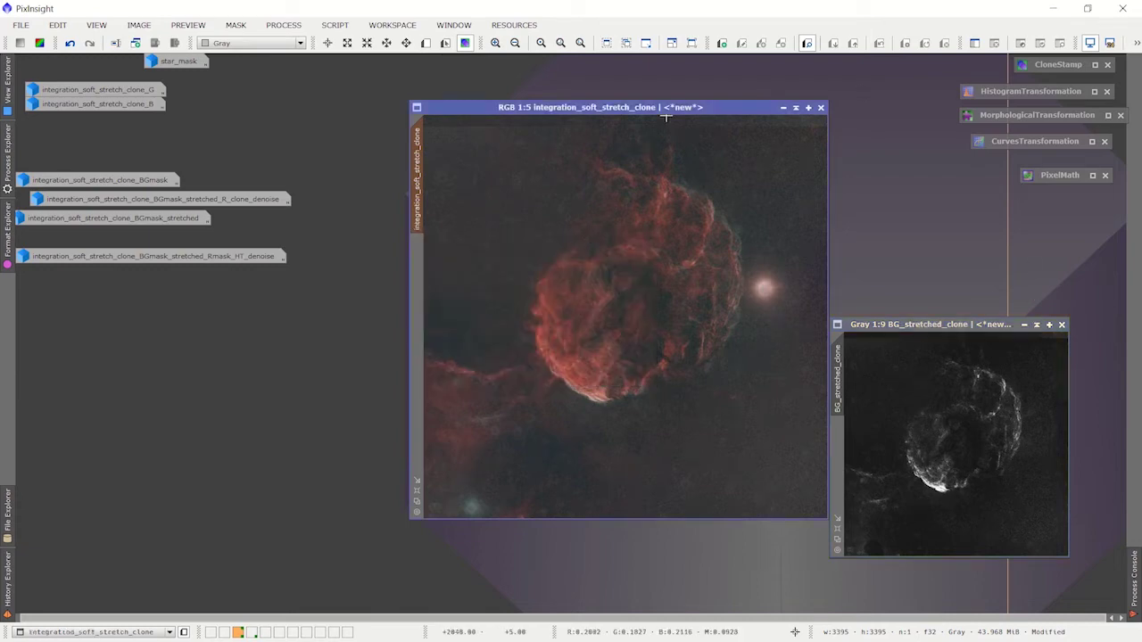
left_click(1060, 43)
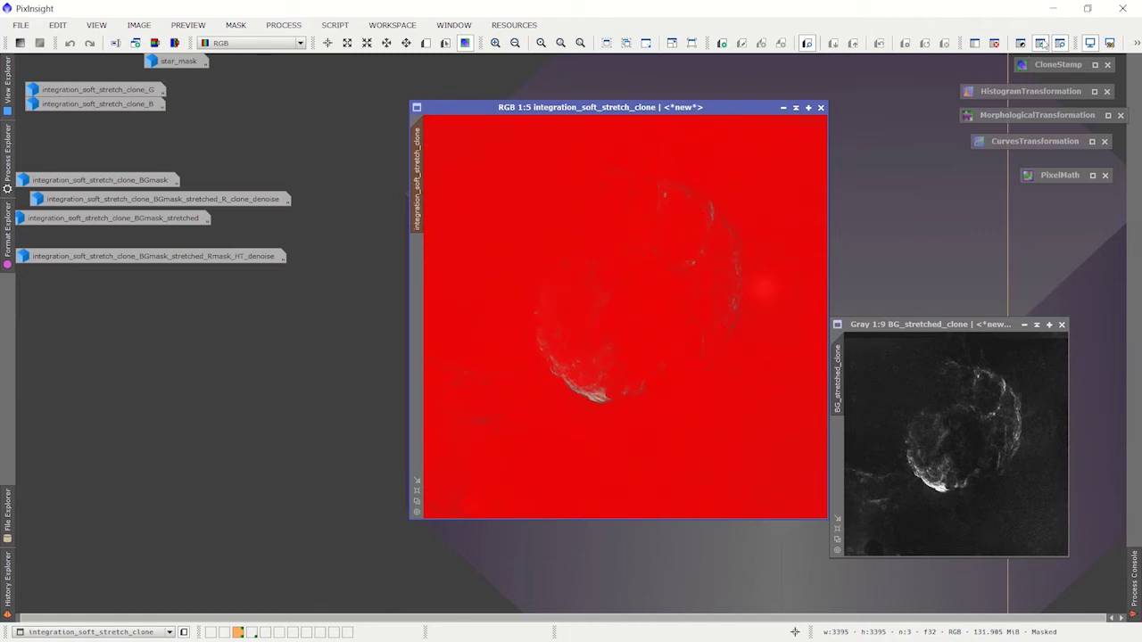
left_click(1060, 43)
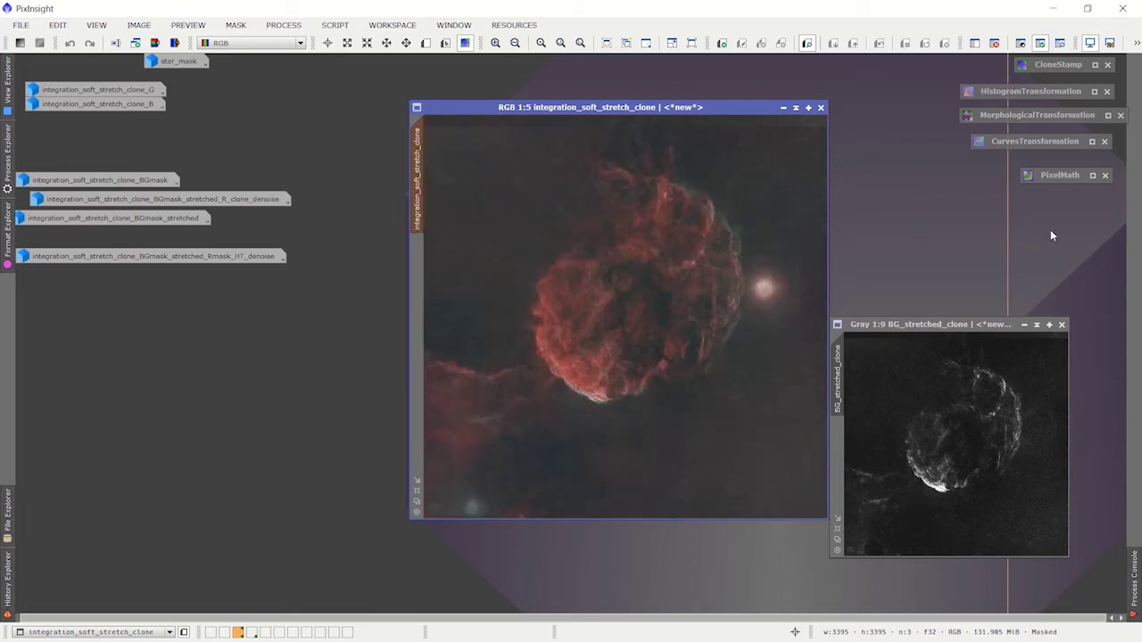
left_click(1024, 324)
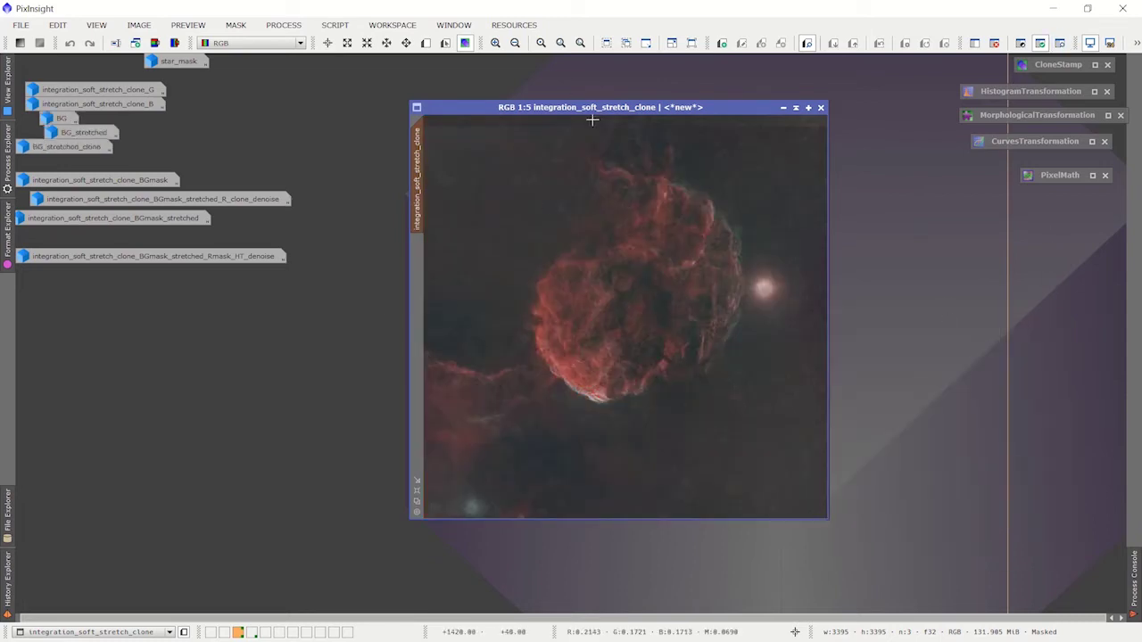
Open CurvesTransformation with Real-Time Preview enabled.
double_click(1049, 145)
left_click_drag(939, 256, 977, 198)
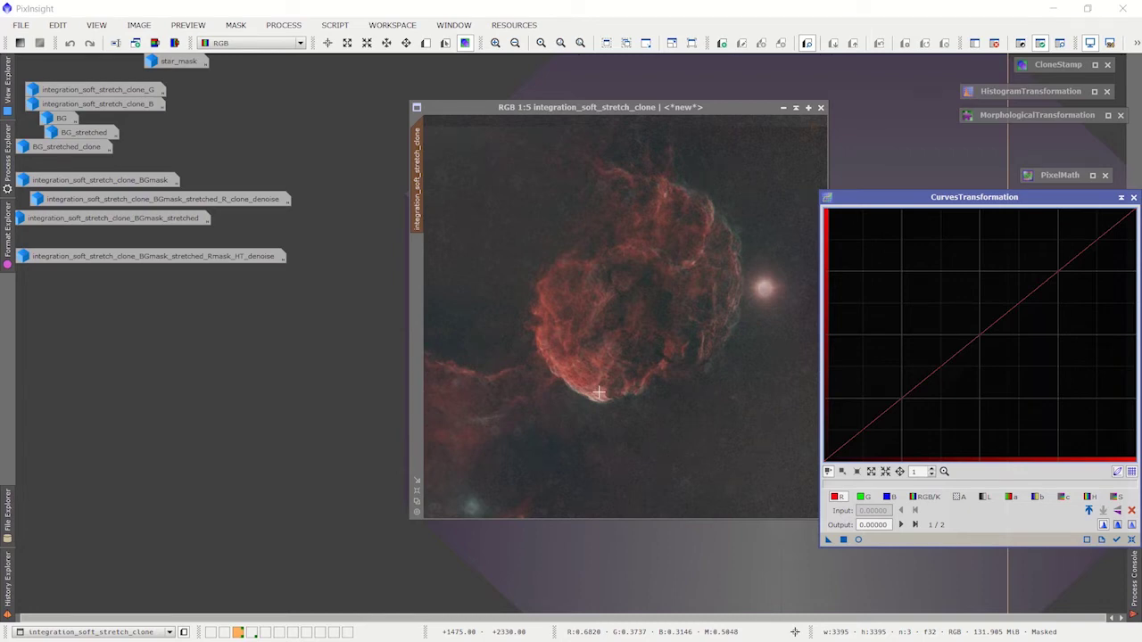
left_click(858, 540)
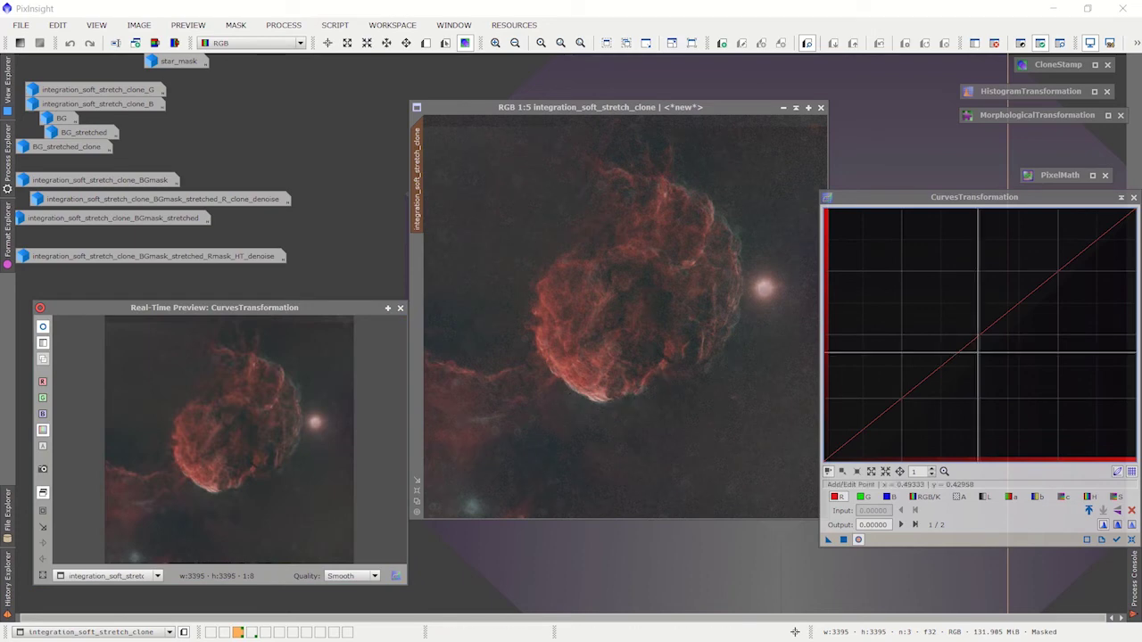
Trial a darker red curve, then reset it to linear and close the preview.
left_click(972, 342)
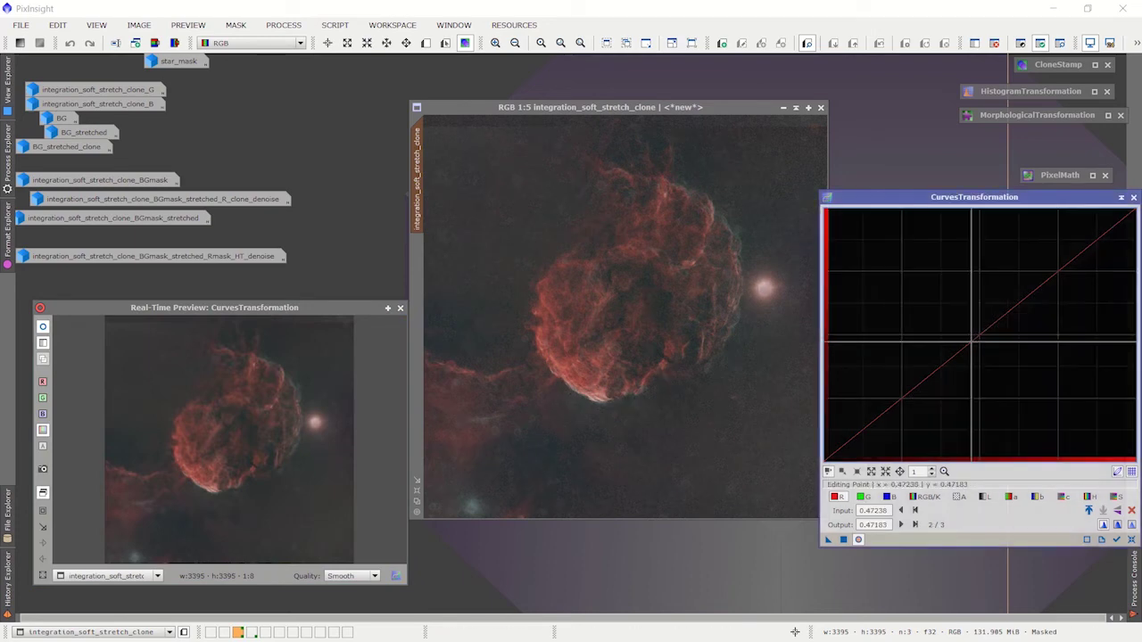
left_click_drag(971, 341, 1052, 424)
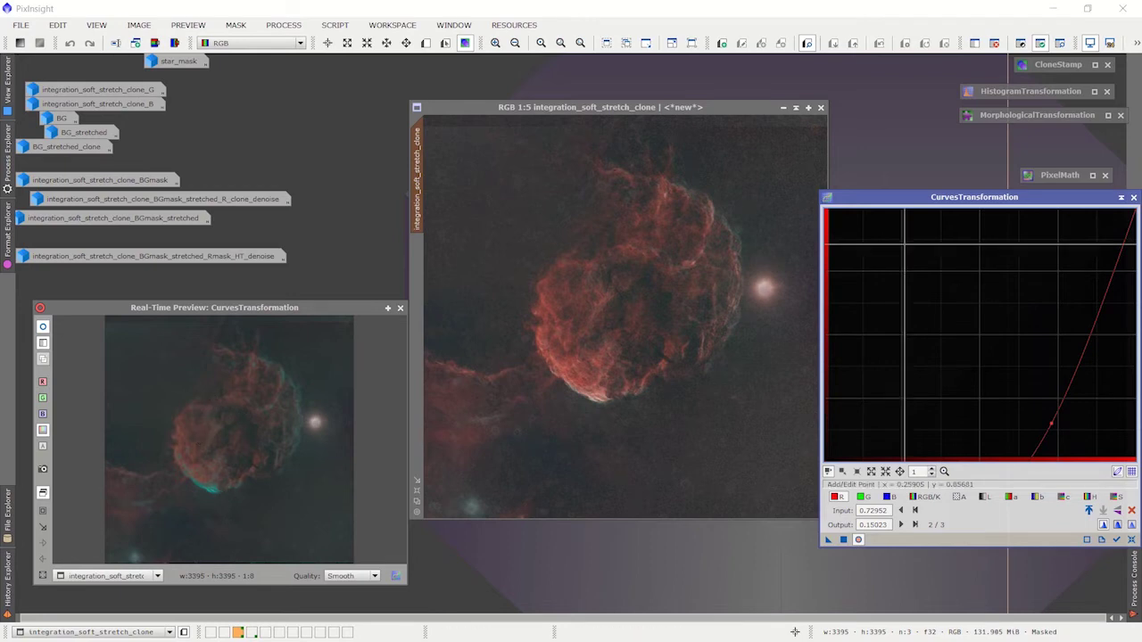
left_click_drag(1052, 423, 1030, 349)
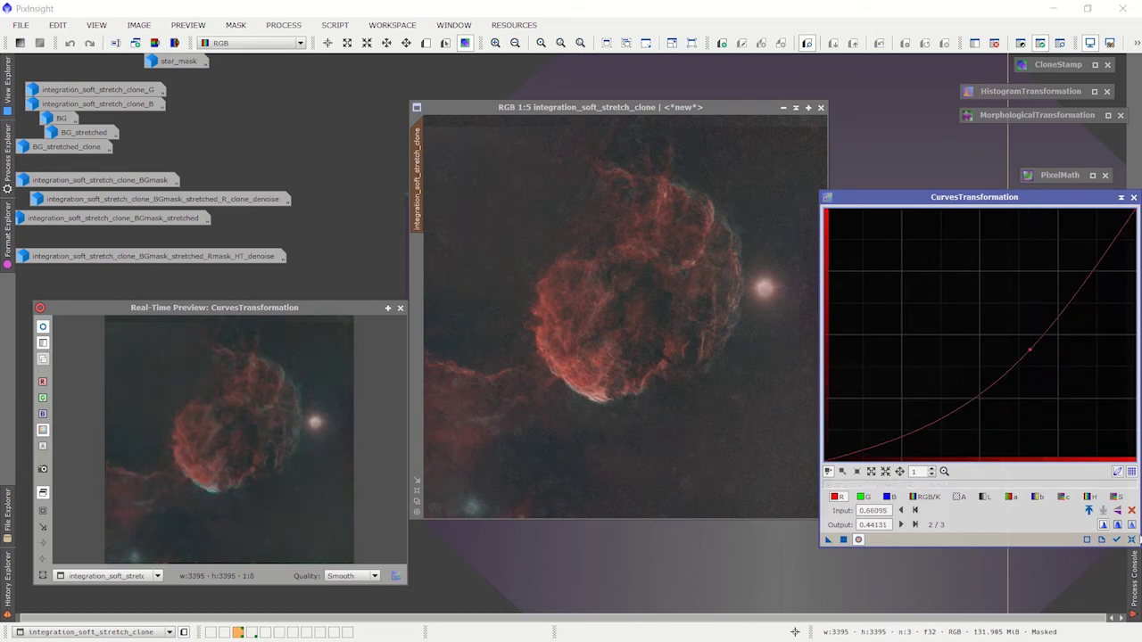
left_click(1131, 540)
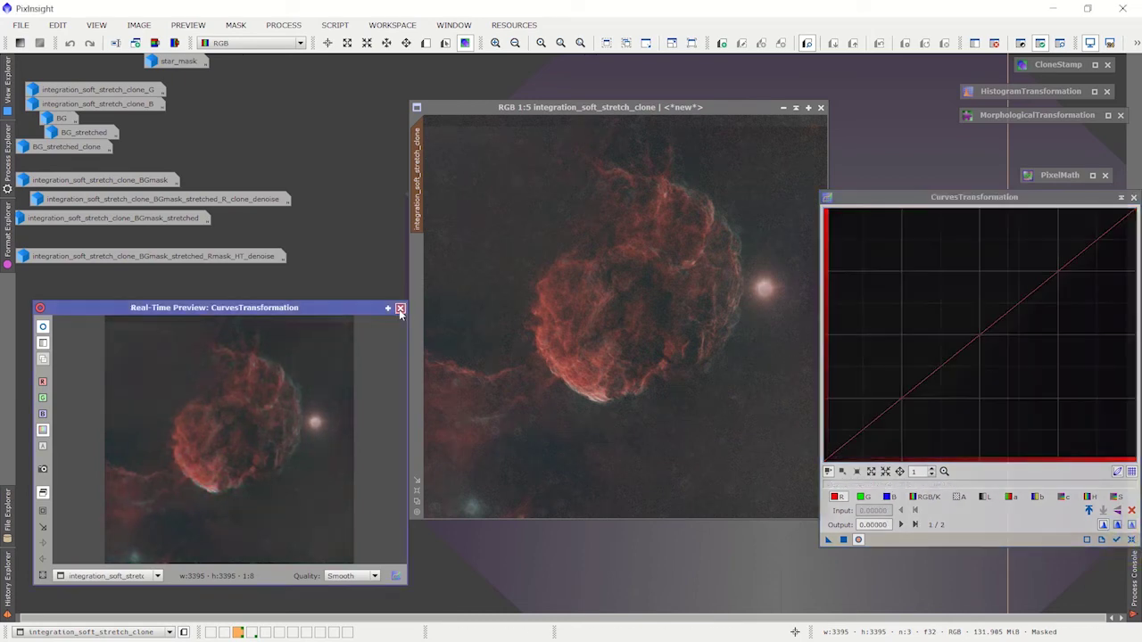
left_click(400, 309)
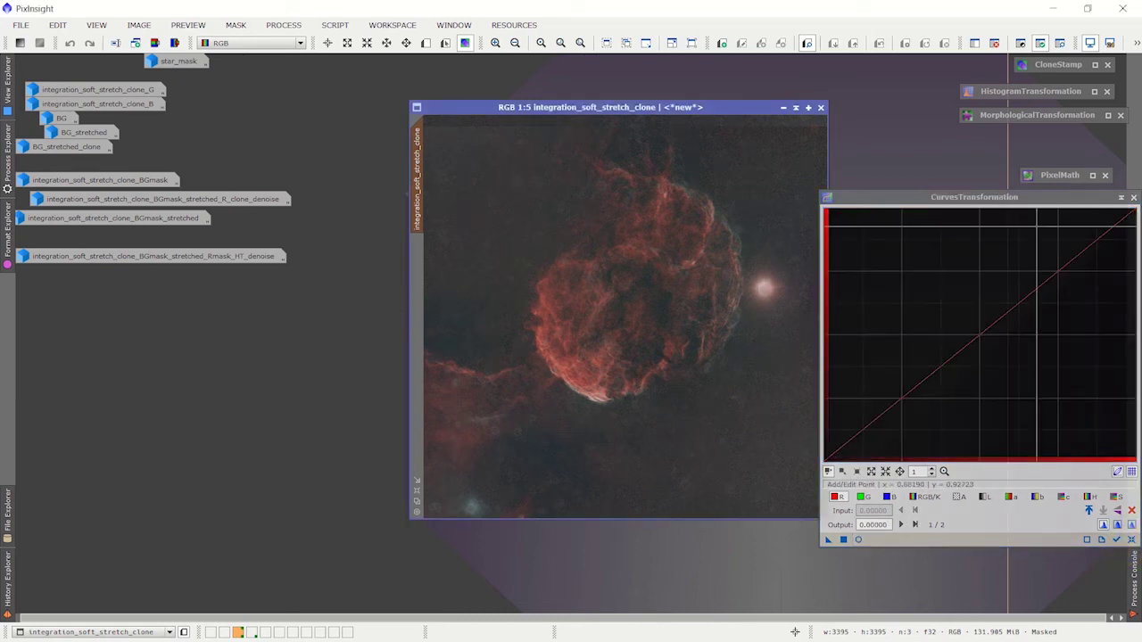
Iconize CurvesTransformation and open the integration_soft_stretch_clone_BGmask image.
left_click(1121, 198)
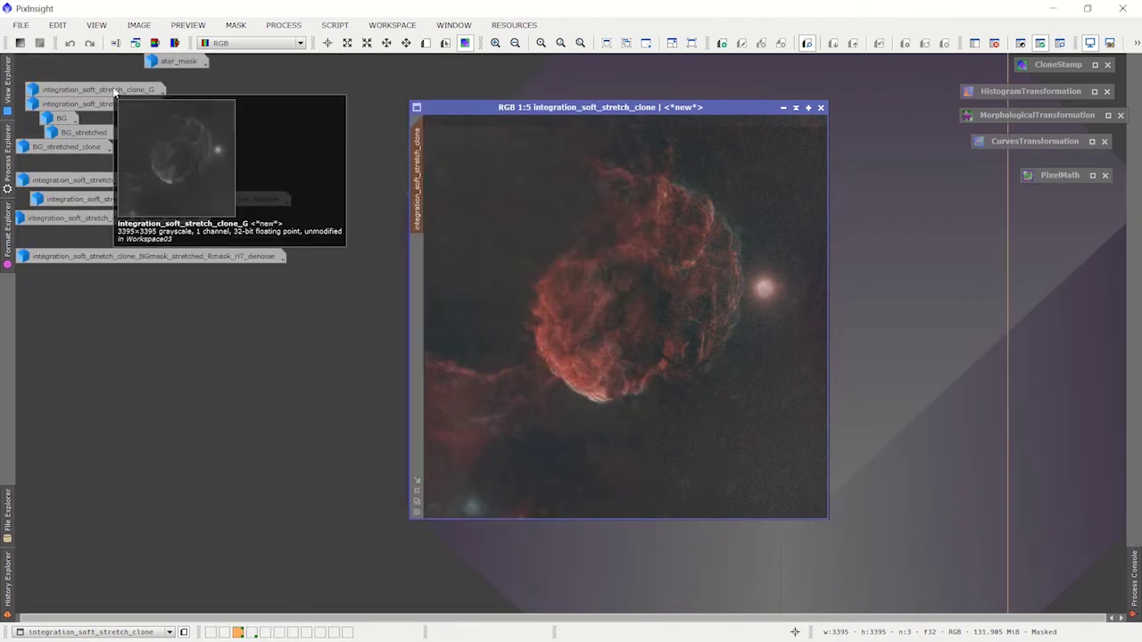
mouse_move(67, 124)
mouse_move(73, 148)
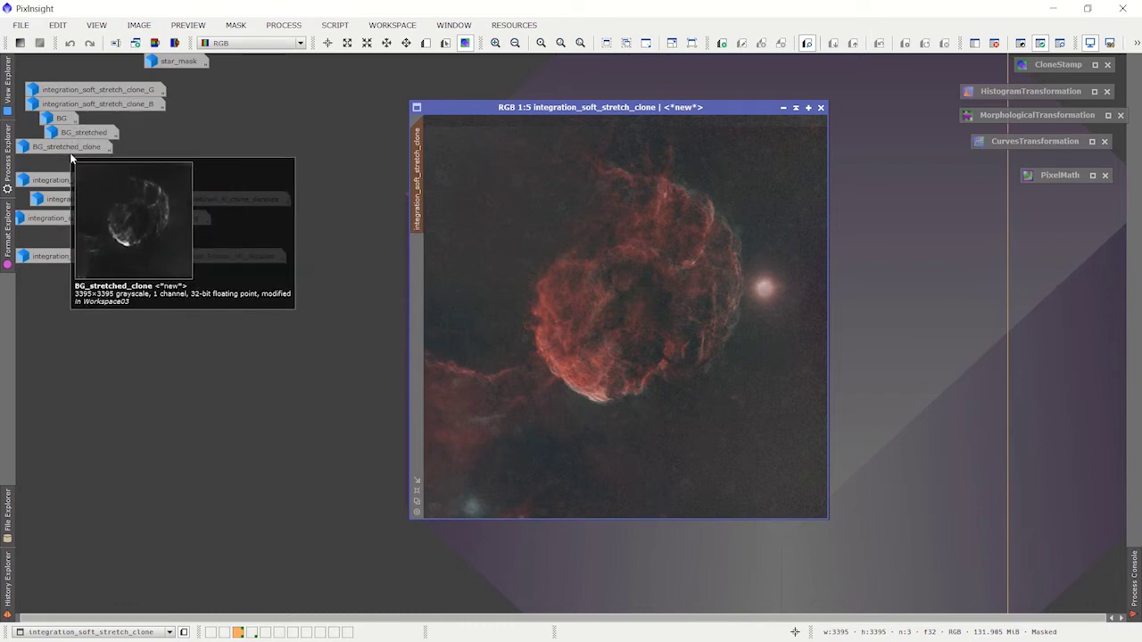
double_click(71, 183)
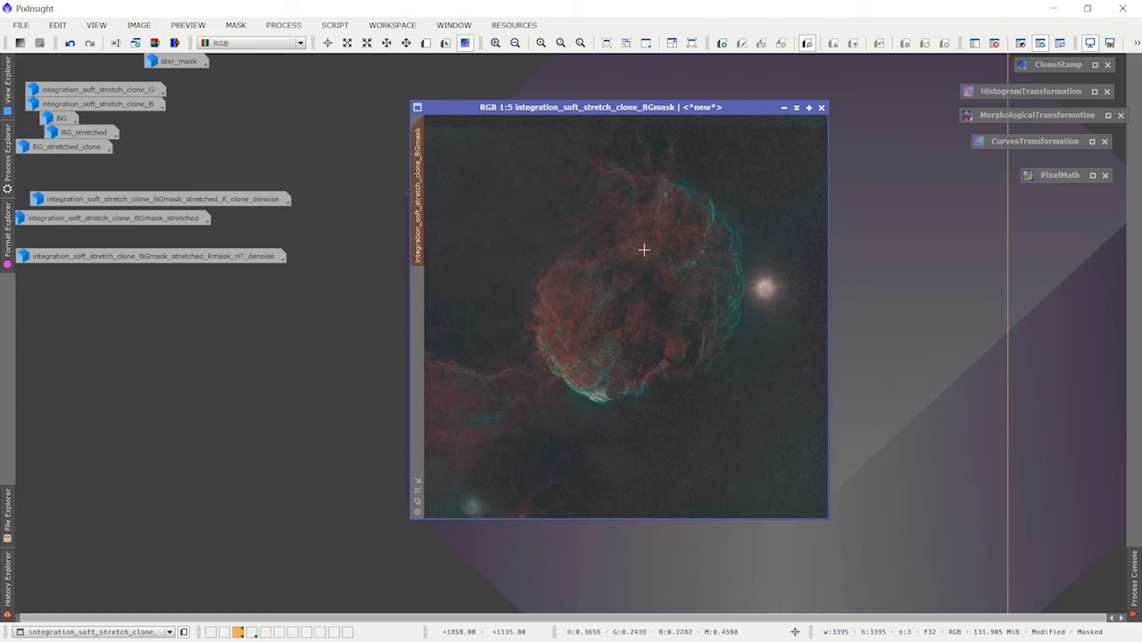
left_click(139, 25)
Extract the red channel, then split the colour nebula into separate R, G, B images.
mouse_move(188, 159)
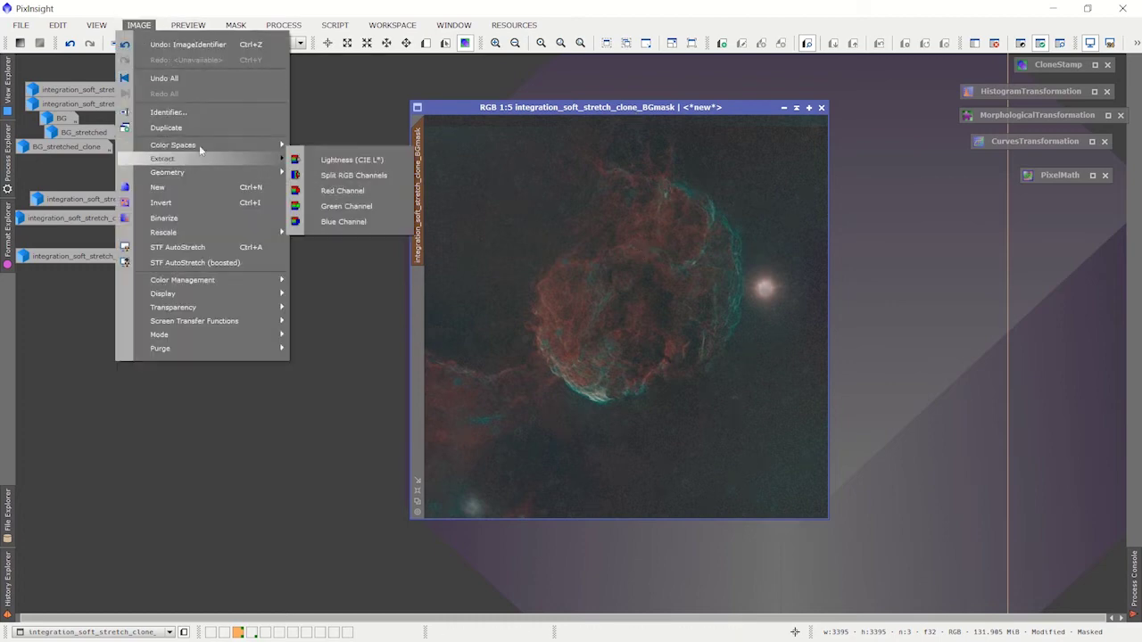
left_click(362, 196)
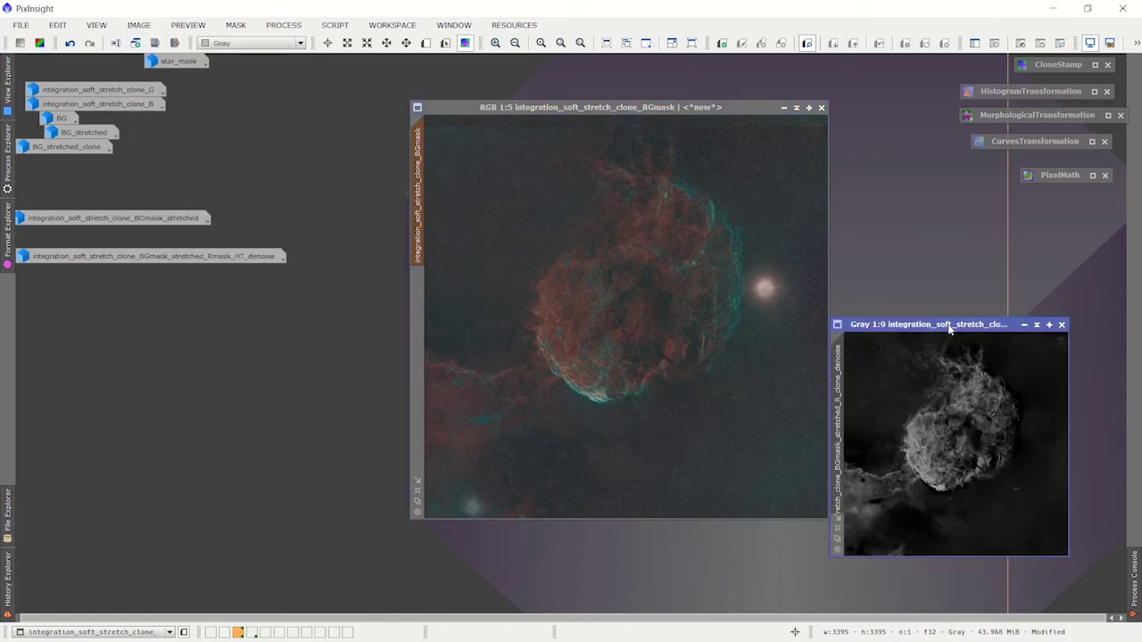
left_click(616, 110)
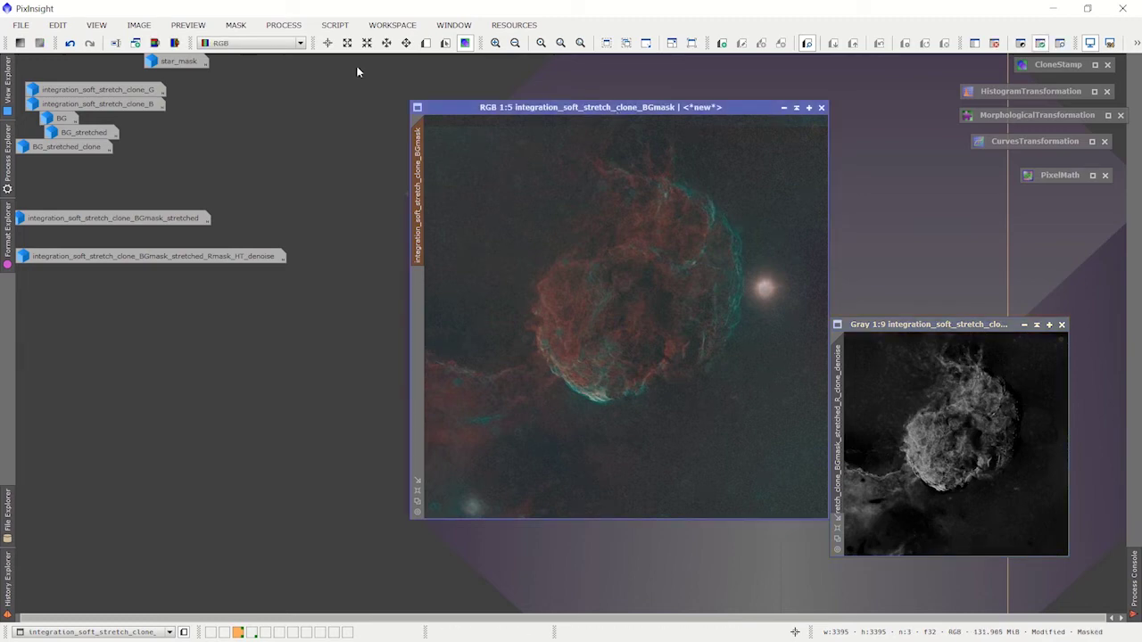
left_click(137, 25)
mouse_move(181, 158)
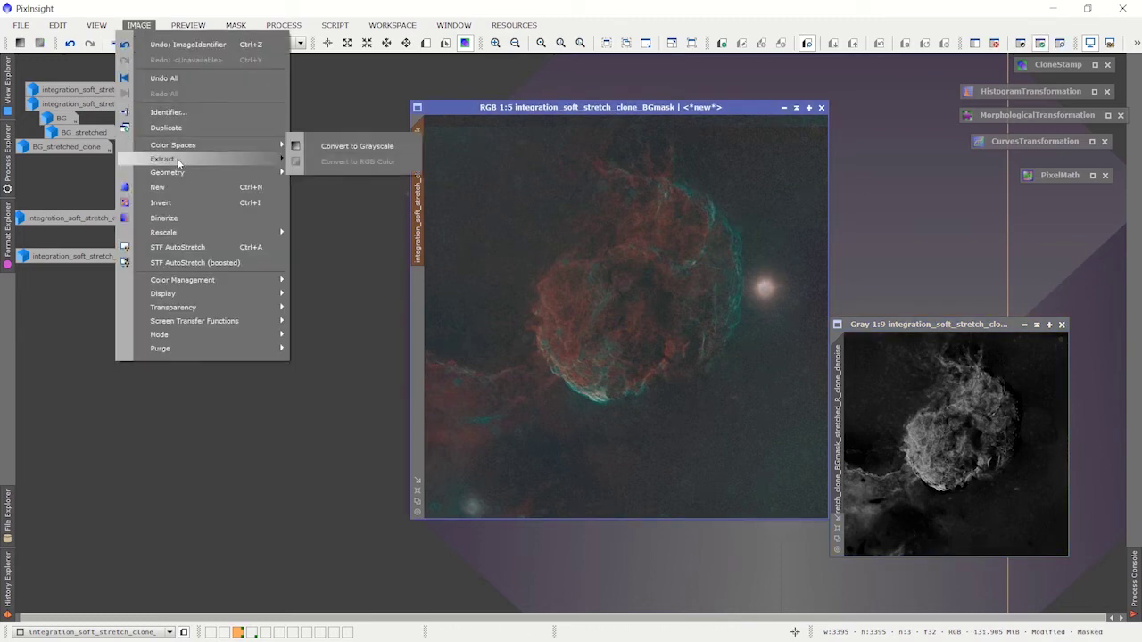
left_click(359, 183)
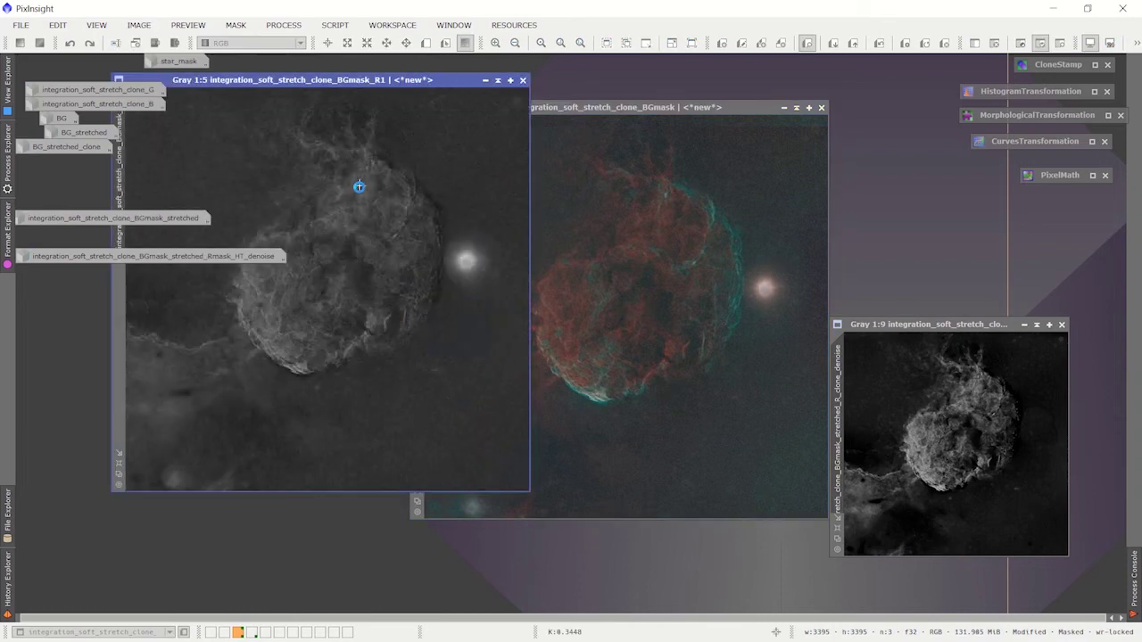
Move the R1 red-channel window aside and zoom in to inspect it.
left_click_drag(347, 81, 541, 194)
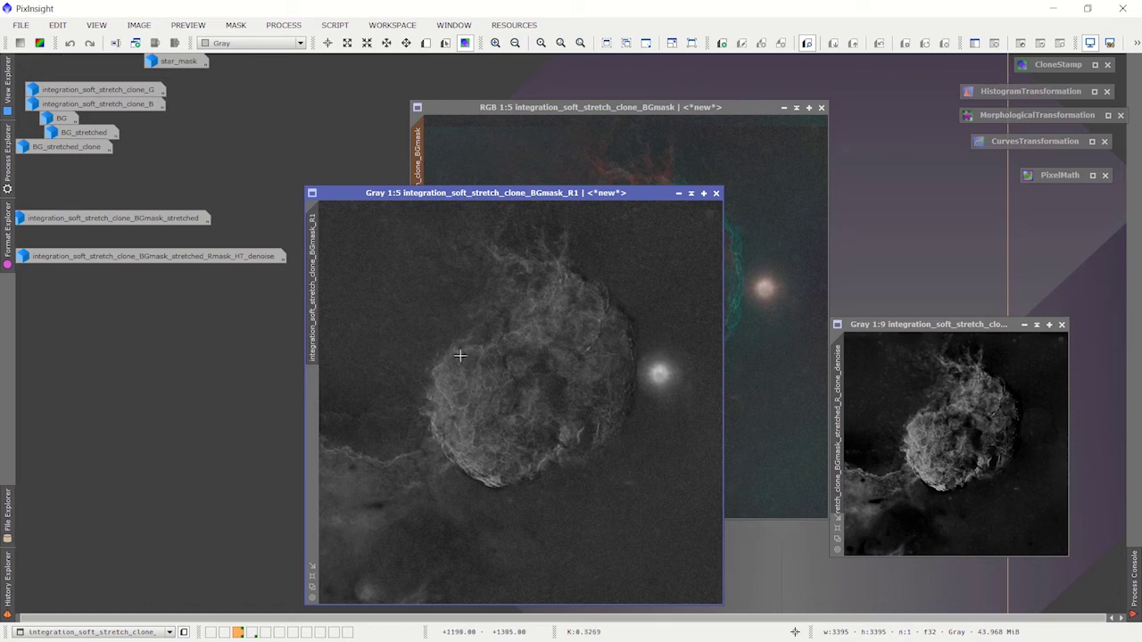
scroll(354, 356, "up", 4)
scroll(446, 370, "up", 1)
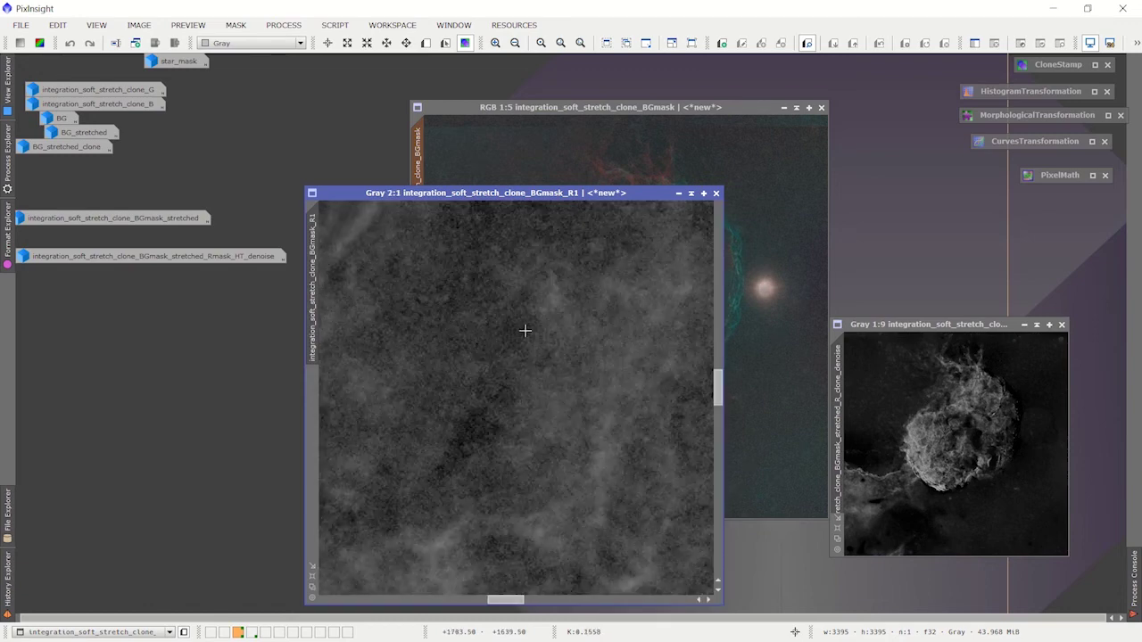
scroll(526, 326, "down", 8)
scroll(521, 350, "up", 1)
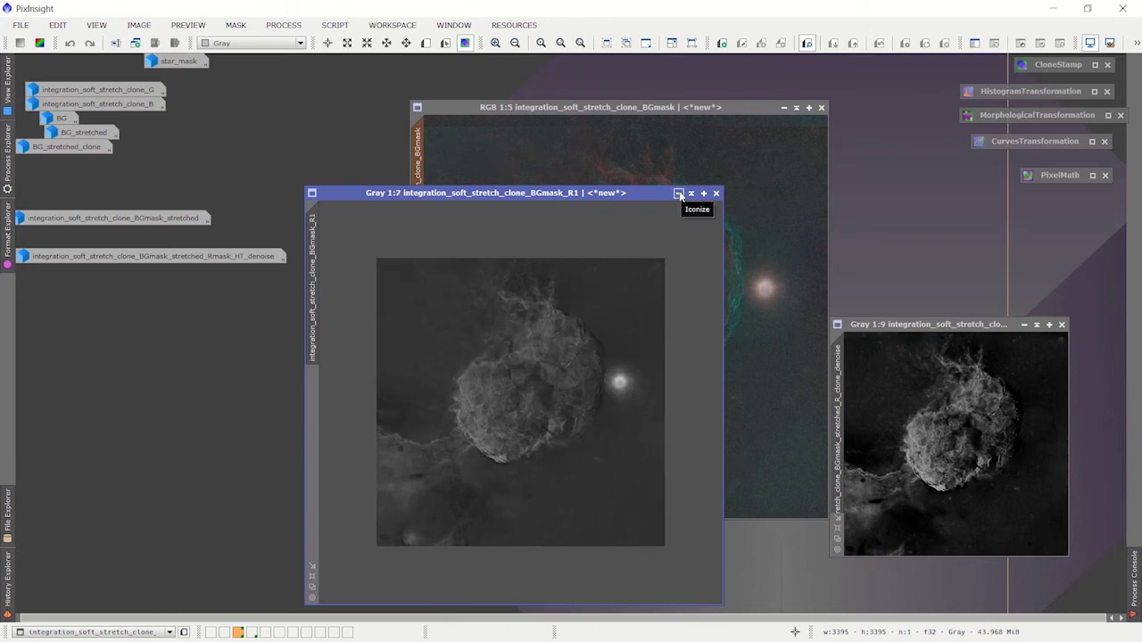
Close the R1 window, briefly open CloneStamp, and iconize the Gray denoise image.
left_click(715, 193)
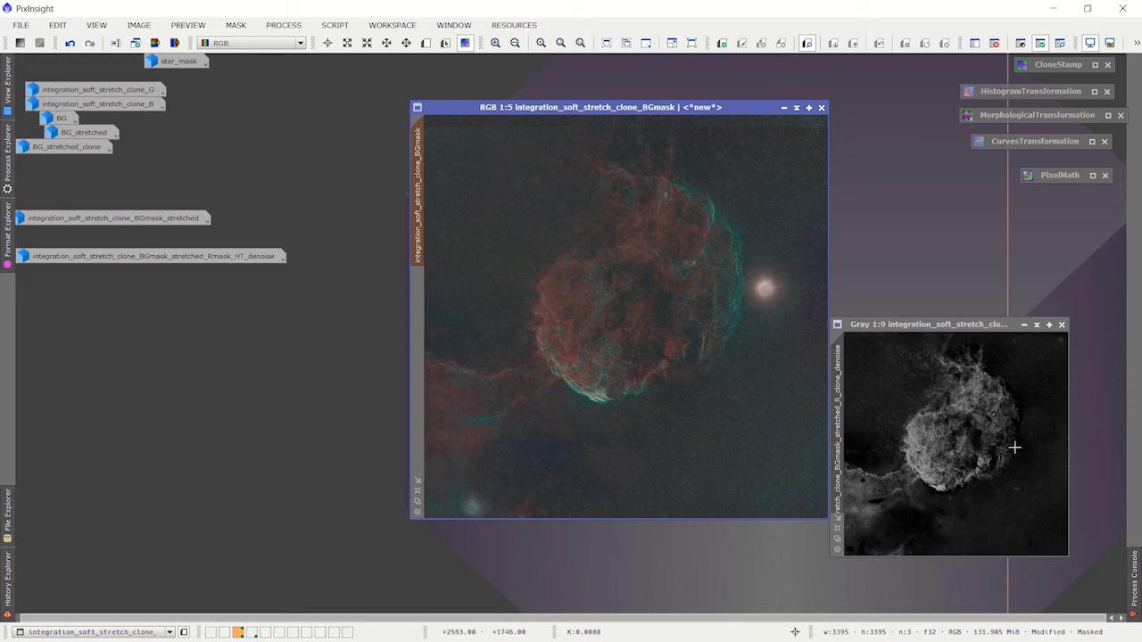
double_click(1040, 64)
left_click(865, 165)
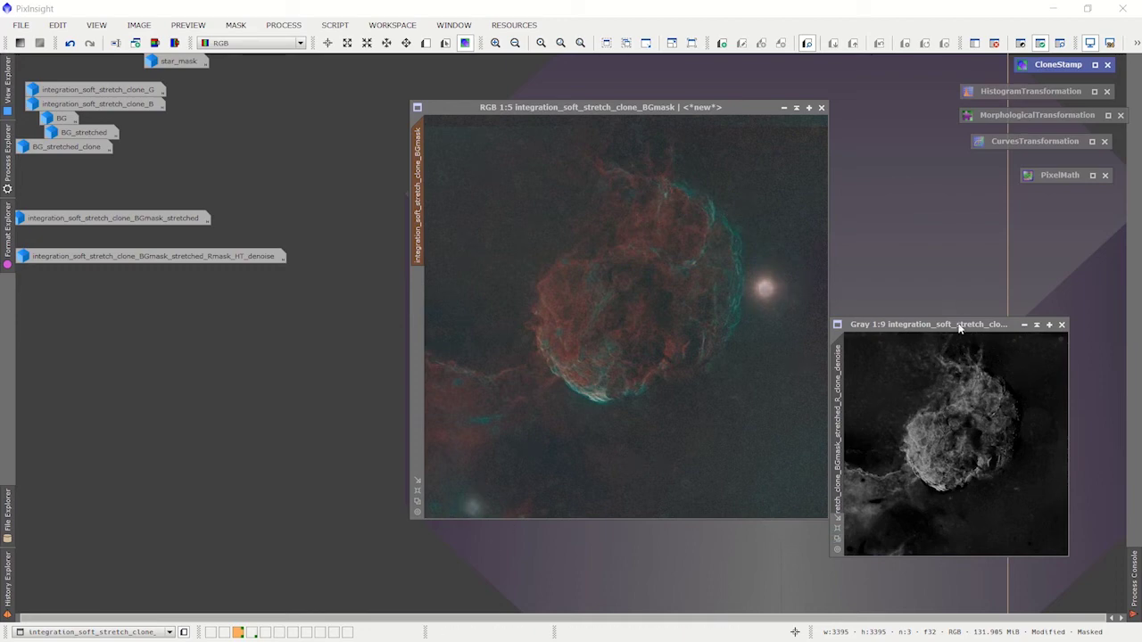
left_click(919, 325)
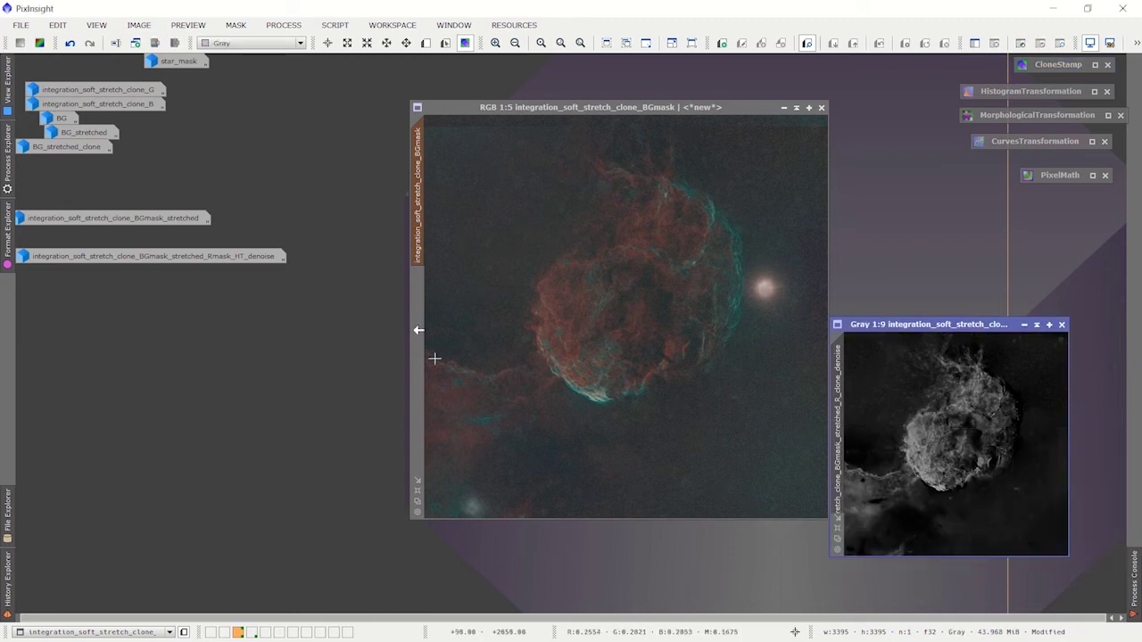
mouse_move(422, 241)
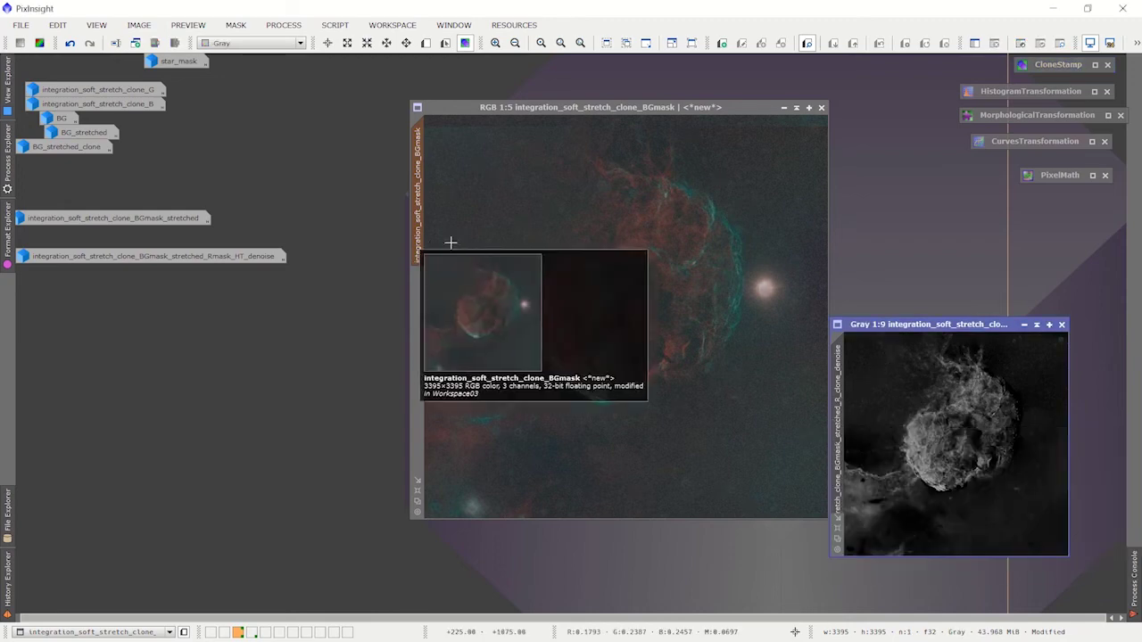
left_click(1023, 326)
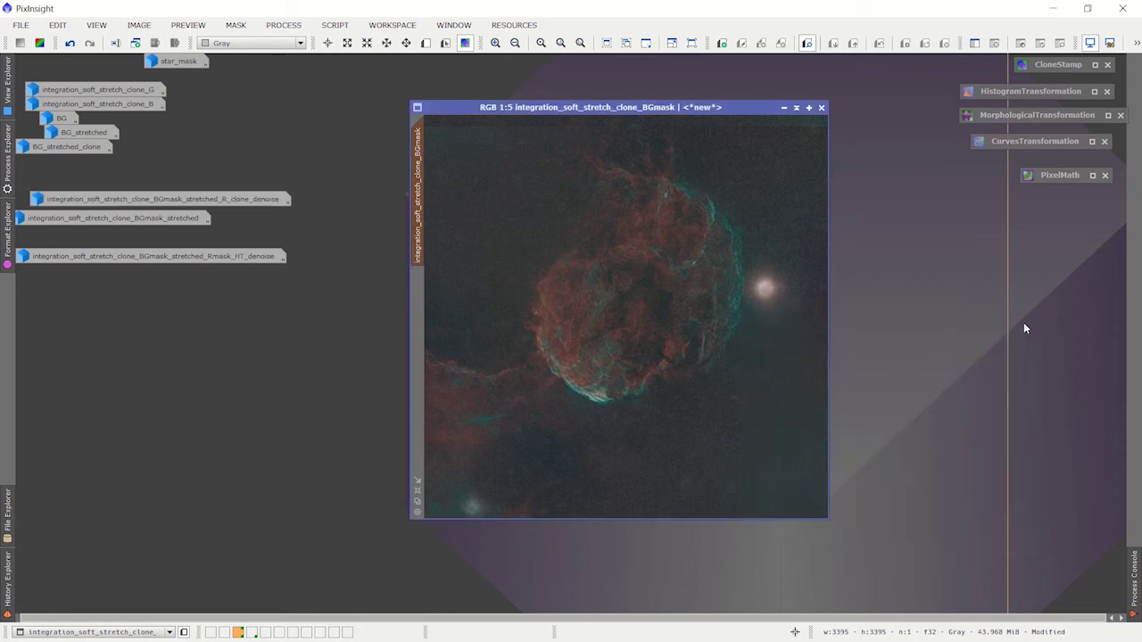
Open CurvesTransformation and lift the curve's midtones with Real-Time Preview on.
double_click(1016, 144)
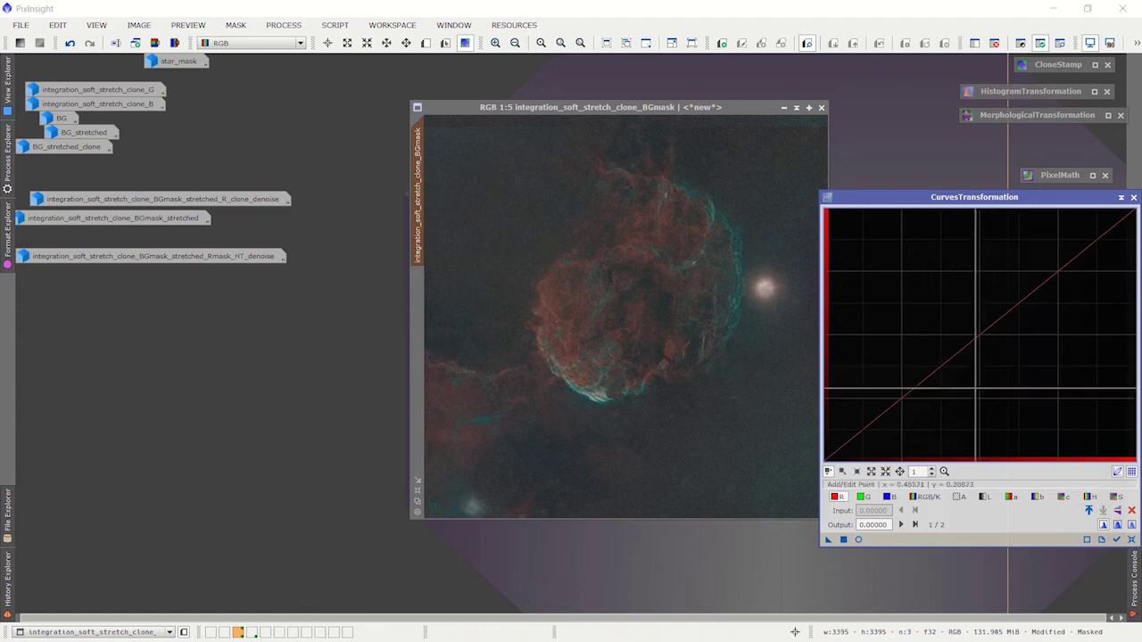
left_click_drag(974, 345, 944, 306)
left_click(859, 539)
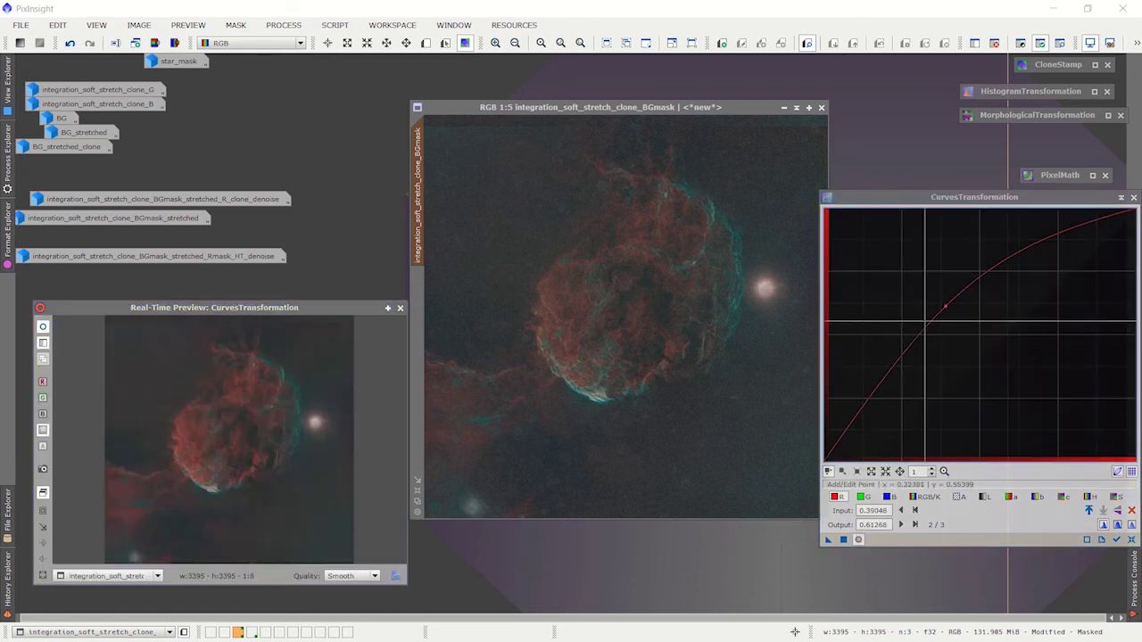
Add and remove a second curve point, then close the preview and reset to linear.
left_click(943, 307)
mouse_move(943, 307)
left_mouse_down()
mouse_move(843, 267)
mouse_move(916, 287)
mouse_move(866, 247)
mouse_move(954, 321)
mouse_move(880, 242)
mouse_move(929, 307)
mouse_move(919, 288)
mouse_move(932, 233)
mouse_move(937, 325)
mouse_move(928, 320)
mouse_move(940, 296)
mouse_move(972, 339)
mouse_move(942, 308)
left_mouse_up()
left_click(927, 321, "ctrl")
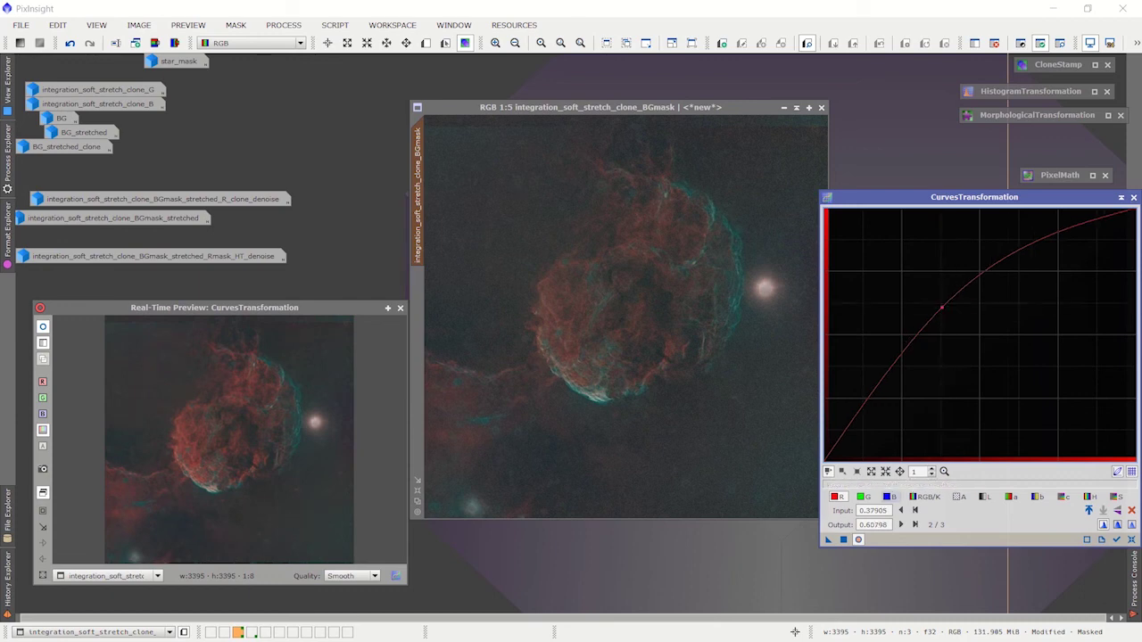
left_click(400, 309)
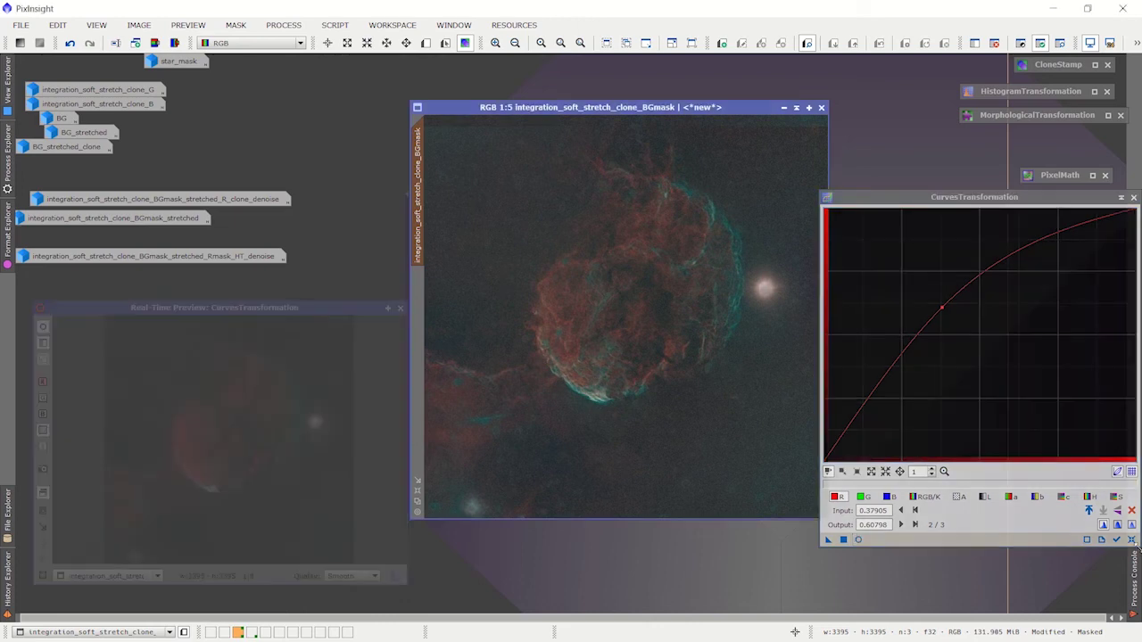
left_click(1129, 539)
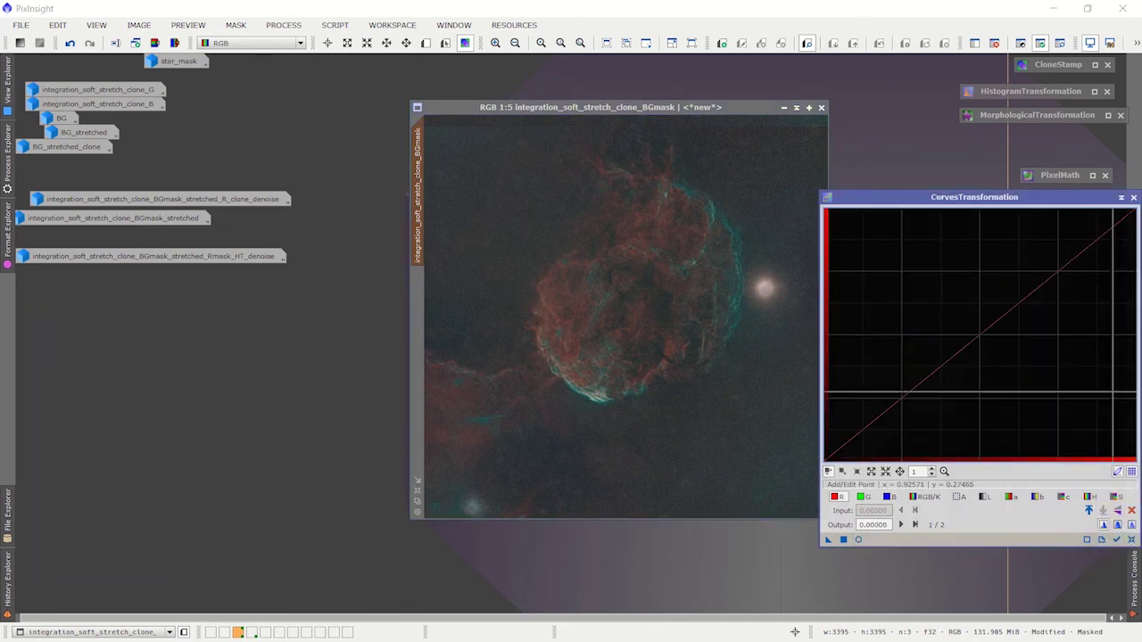
Set aside CurvesTransformation and open the BGmask_stretched and Rmask_HT_denoise nebula images.
left_click(1121, 199)
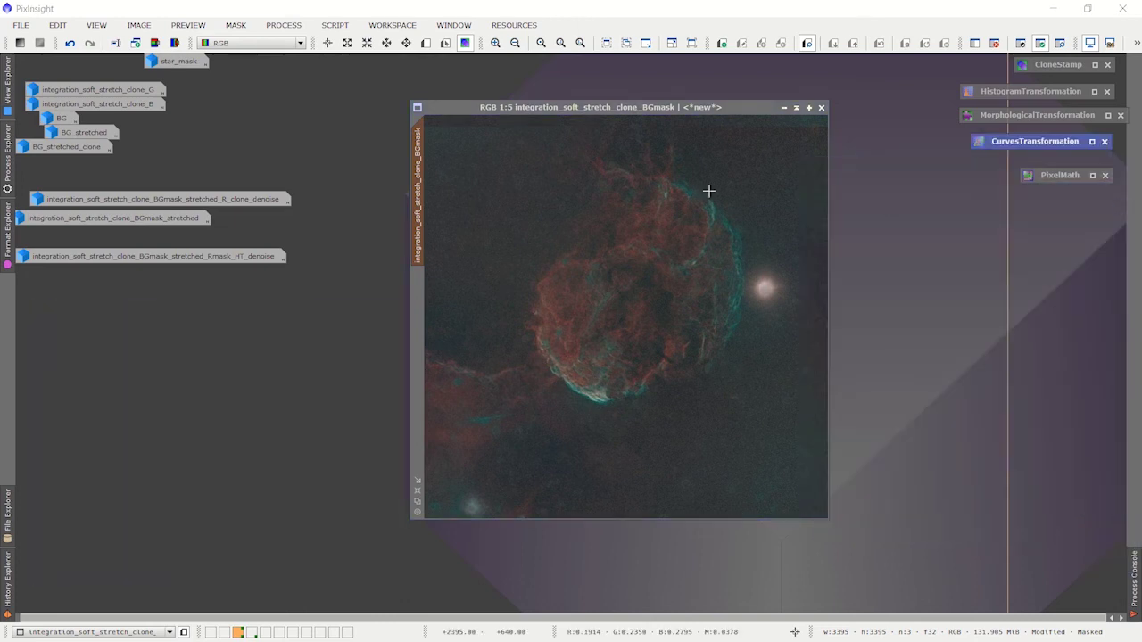
double_click(109, 219)
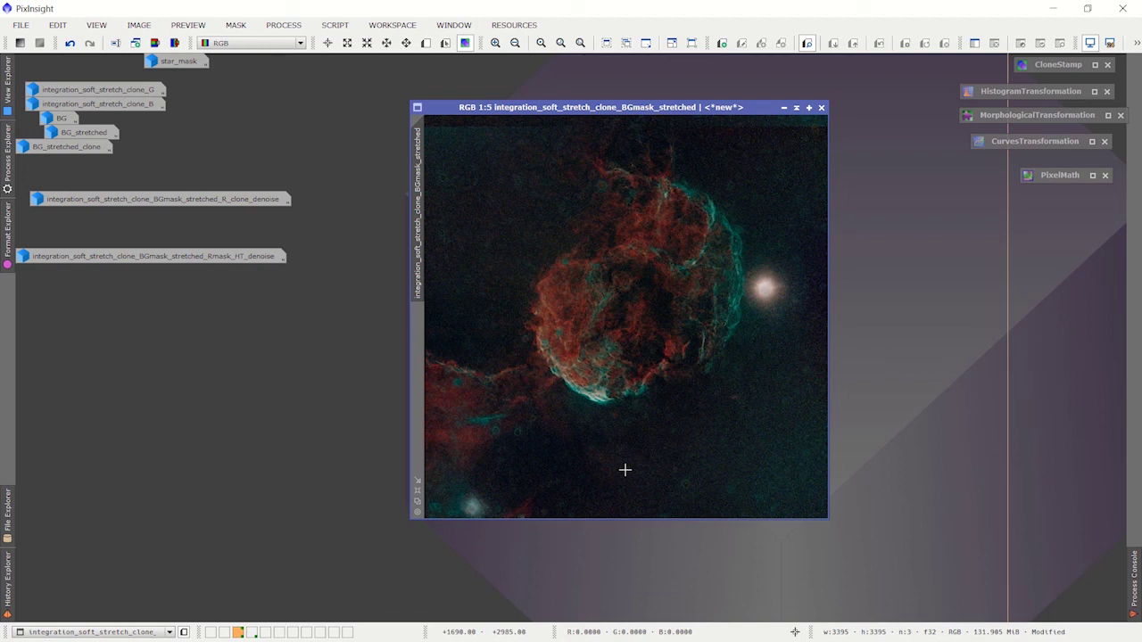
double_click(186, 257)
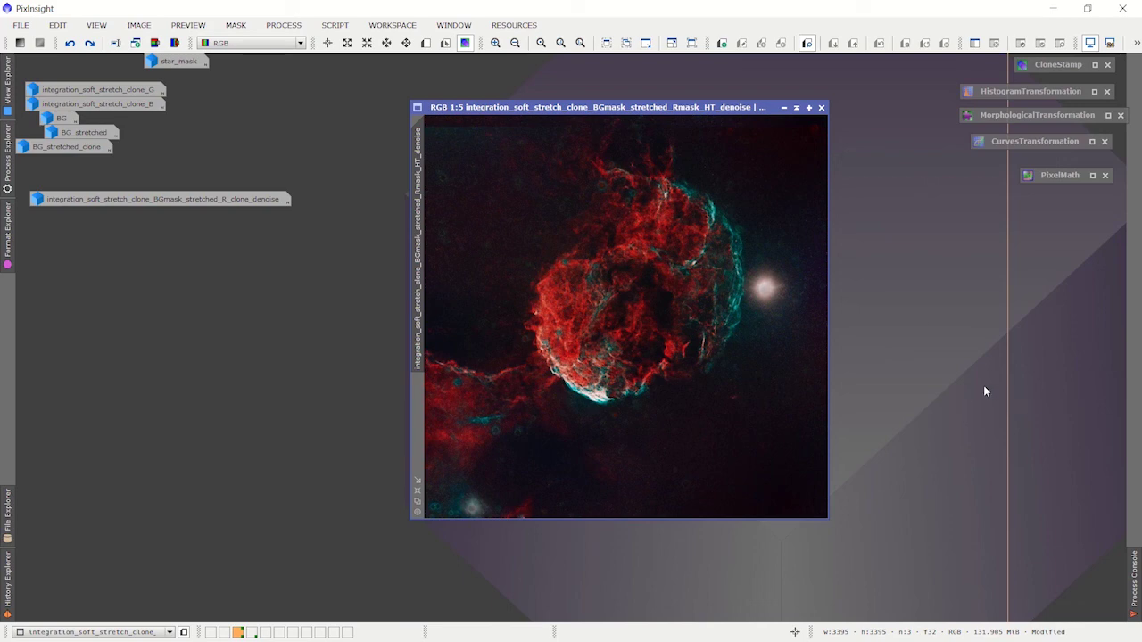
Apply PixelMath expression image+star_mask to the denoised nebula to restore its stars.
double_click(1059, 175)
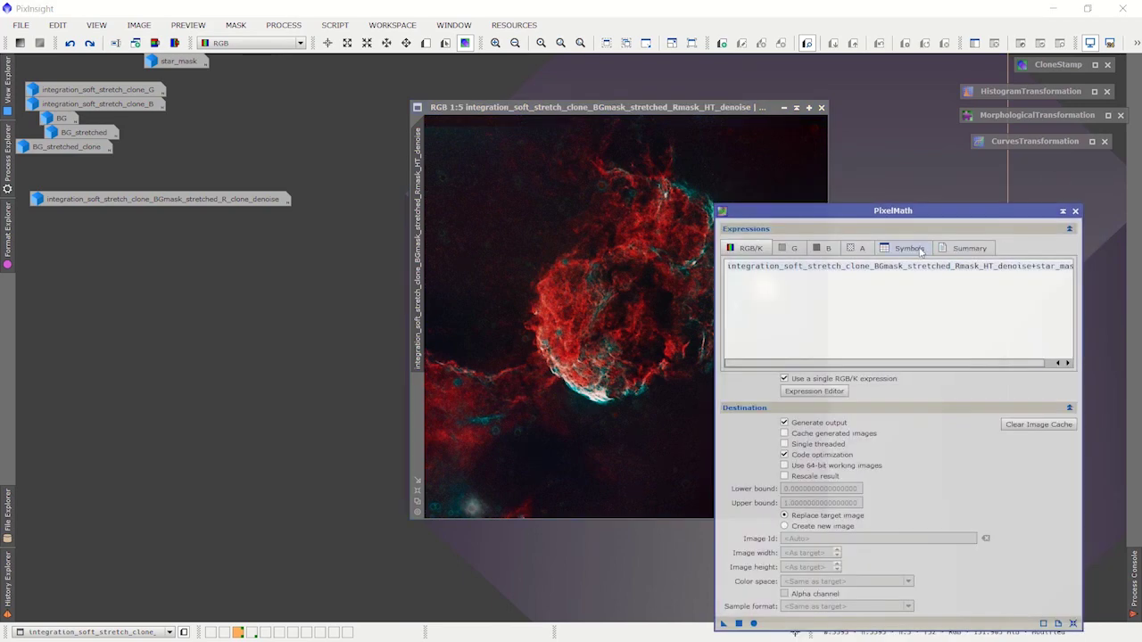
left_click_drag(916, 217, 944, 213)
double_click(178, 60)
left_click_drag(683, 216, 125, 247)
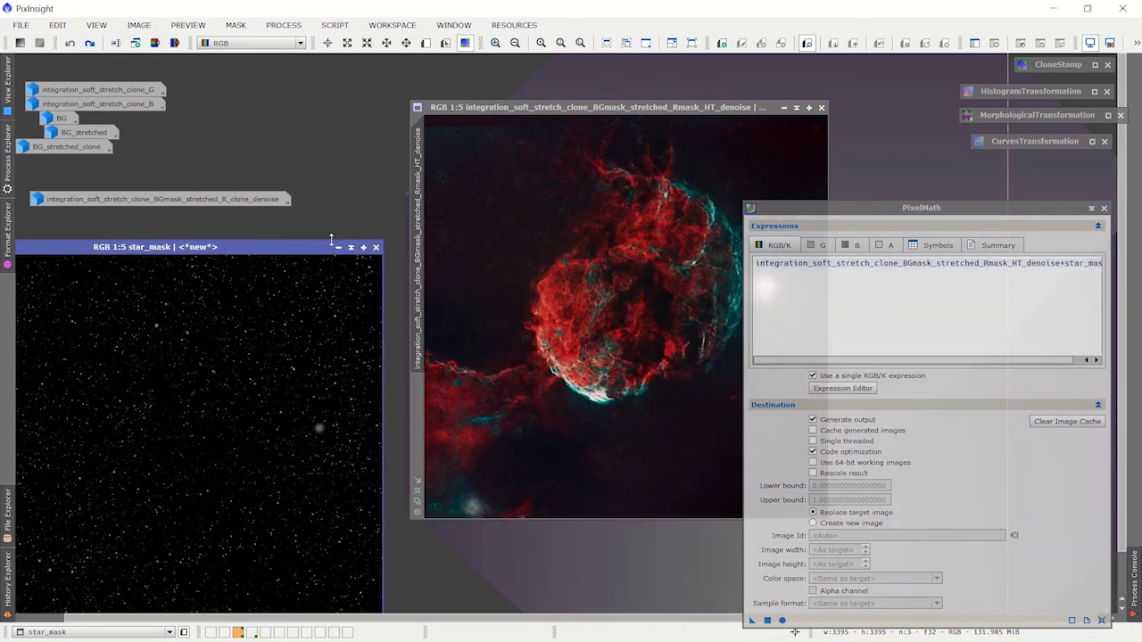
left_click(338, 247)
left_click_drag(892, 208, 969, 48)
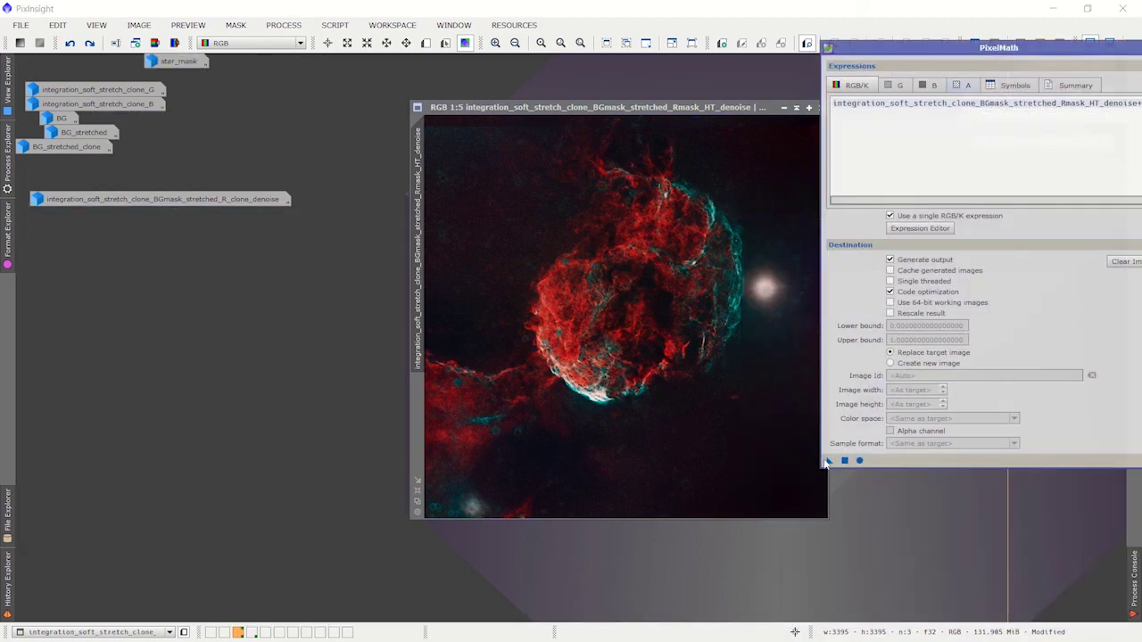
left_click_drag(827, 461, 635, 455)
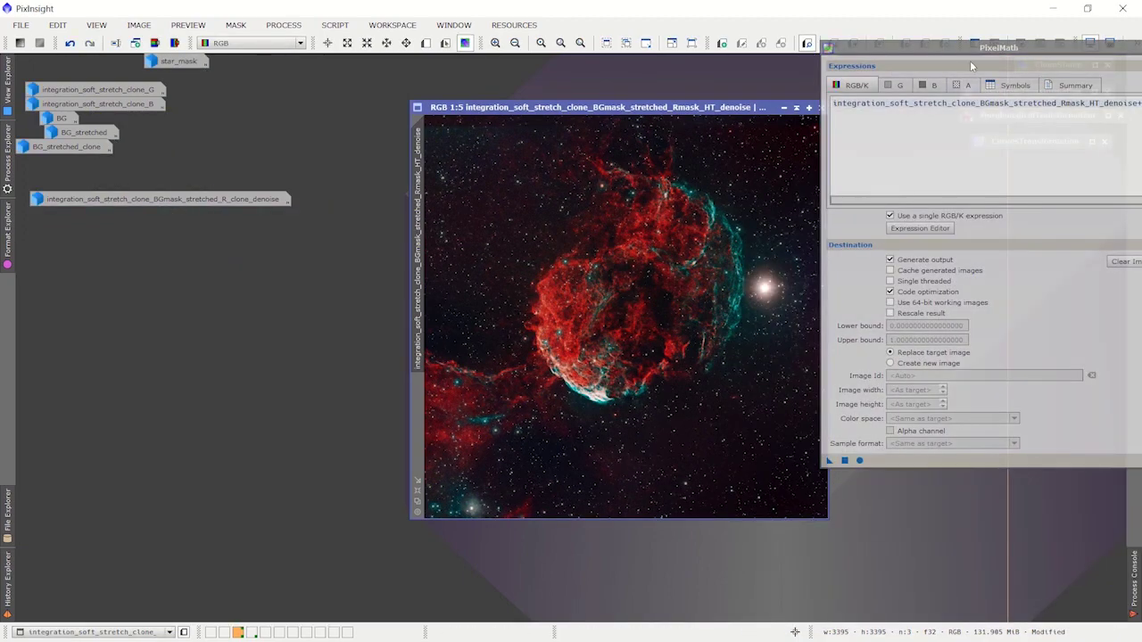